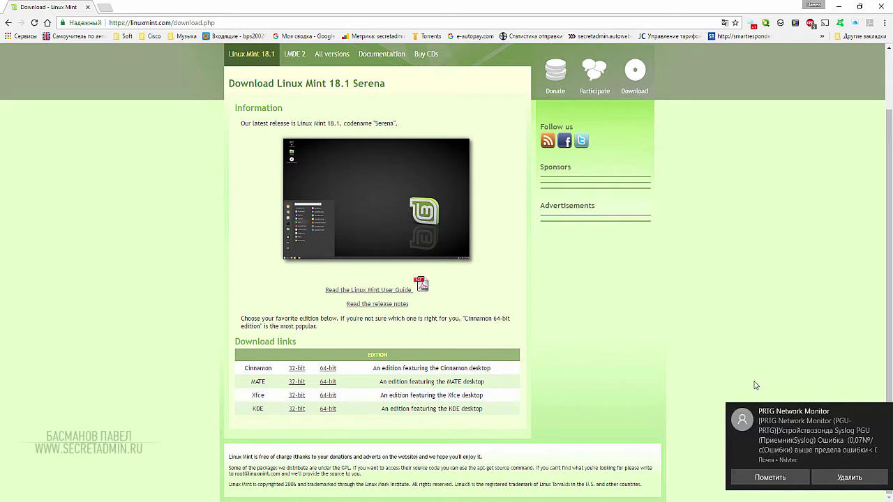
left_click(884, 412)
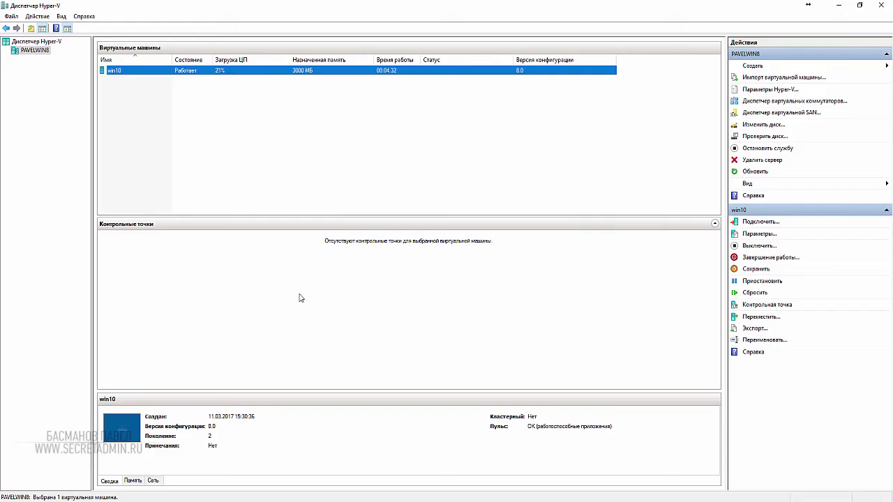
Step: Turn off the running win10 virtual machine and confirm the shutdown
right_click(170, 72)
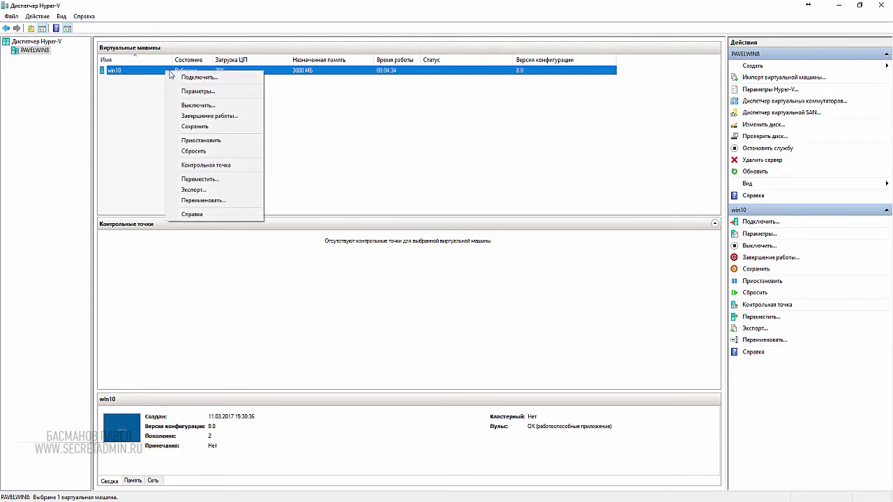
left_click(198, 105)
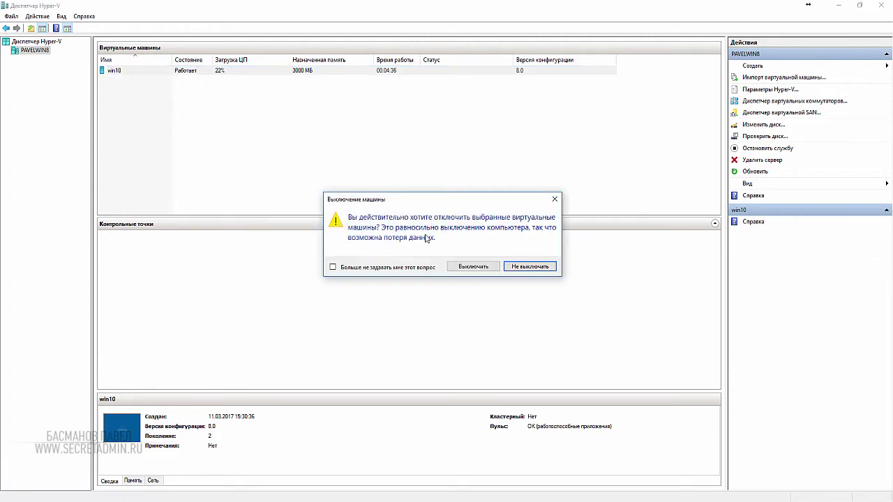
left_click(475, 269)
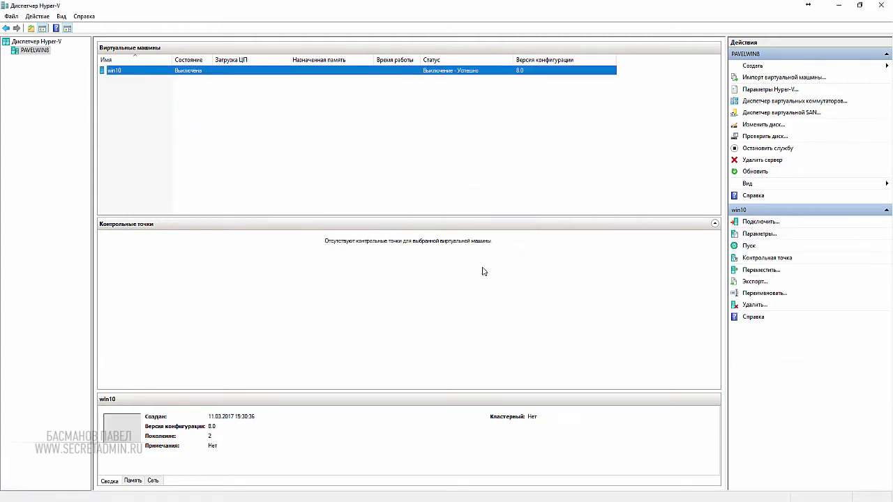
left_click(759, 66)
left_click(828, 77)
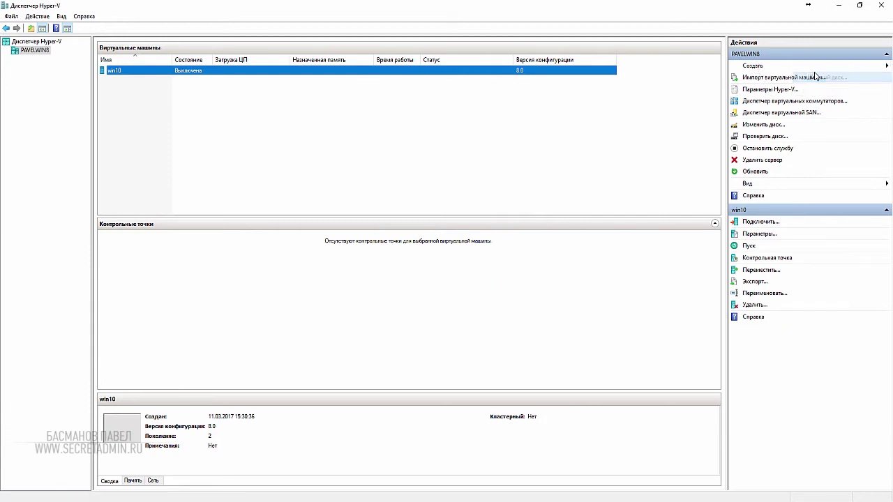
left_click(605, 129)
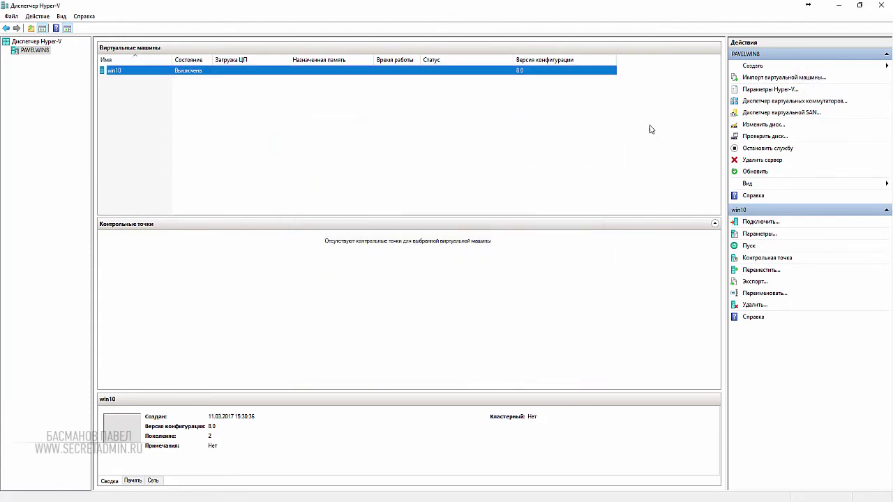
Step: Start creating a new virtual machine and name it Min18-1, keeping the default storage location
left_click(760, 66)
left_click(813, 66)
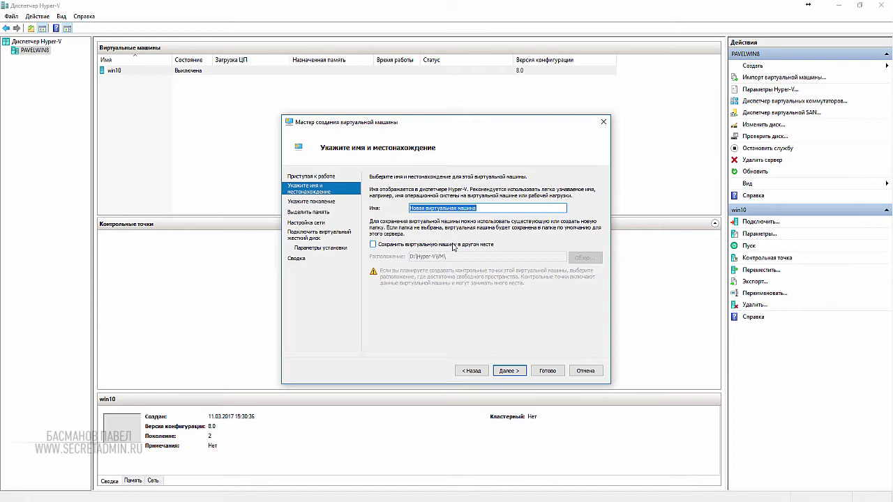
type("M")
type("i")
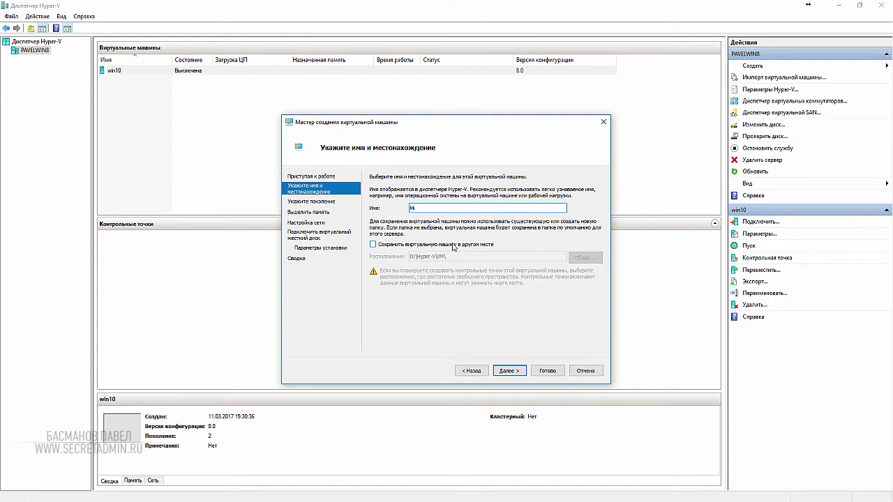
type("nt")
type("181")
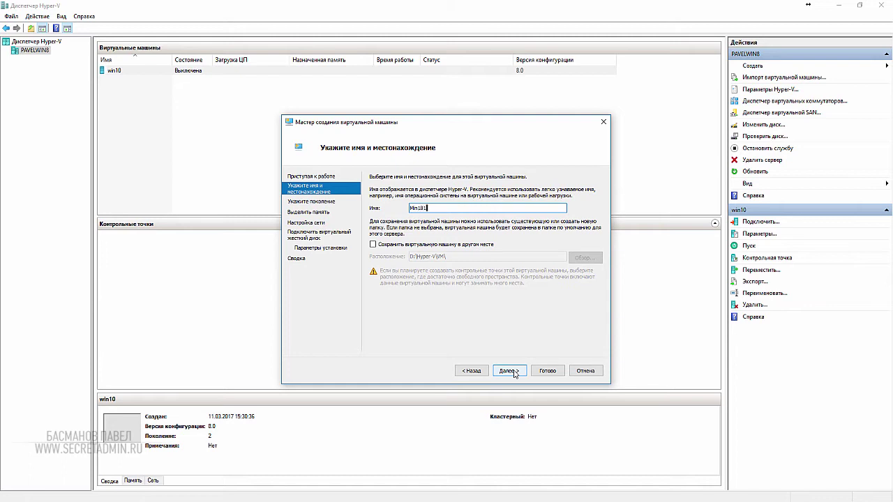
key("BackSpace")
type("-1")
left_click(510, 376)
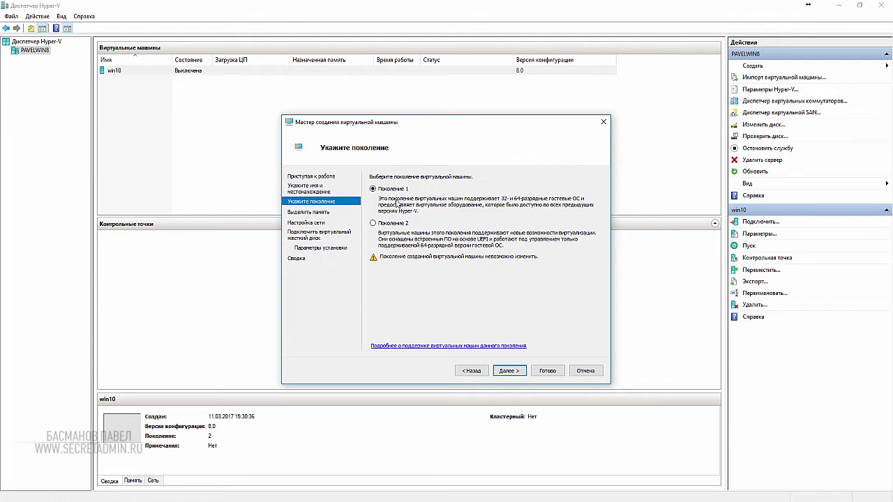
Step: Keep Generation 1 for the new virtual machine and set its startup memory to 3000 MB
left_click(506, 371)
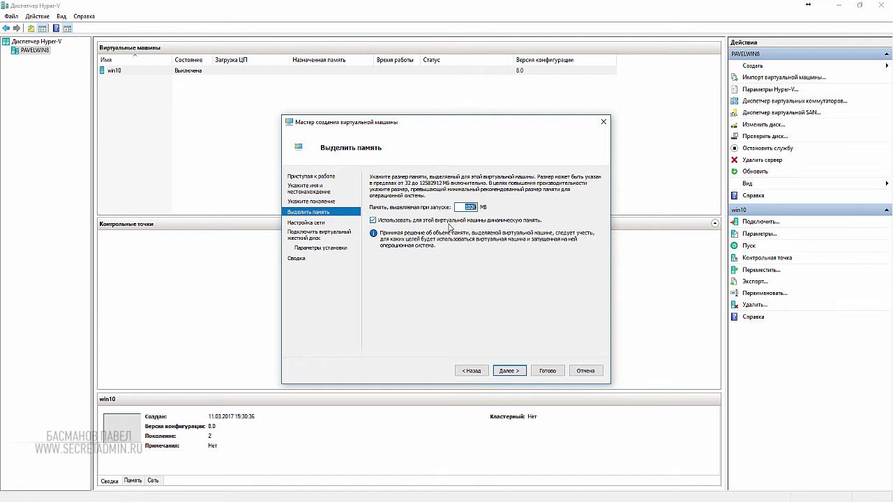
type("3000")
left_click(506, 372)
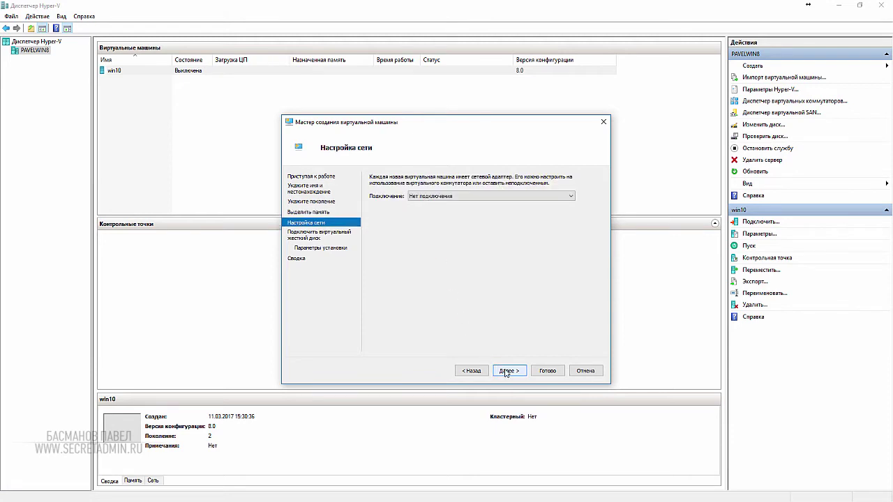
Step: Connect the new virtual machine's network adapter to the HV_Vlan switch
left_click(507, 198)
left_click(499, 211)
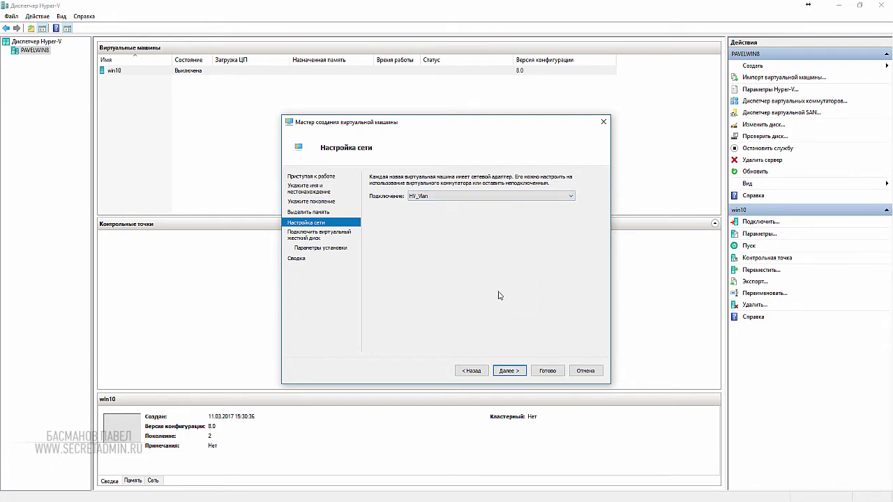
left_click(510, 371)
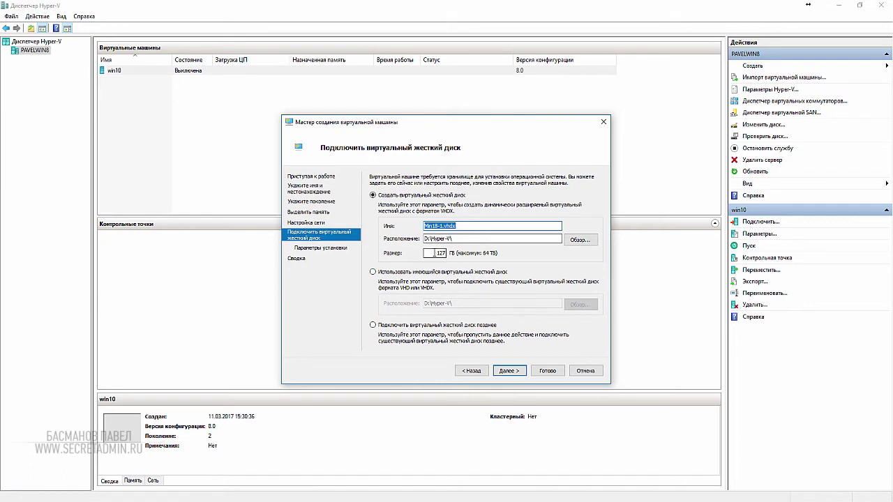
Step: Set the size of the new virtual hard disk to 15 GB
double_click(441, 253)
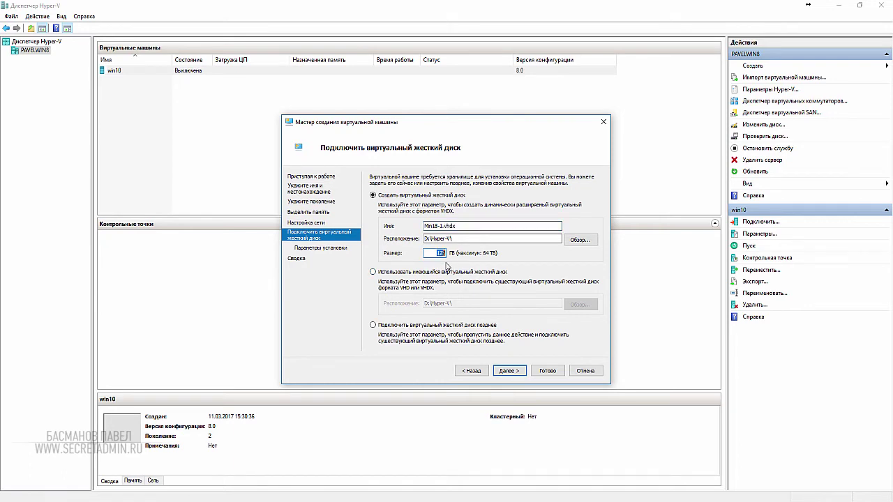
type("15")
key("shift+Left")
left_click(507, 371)
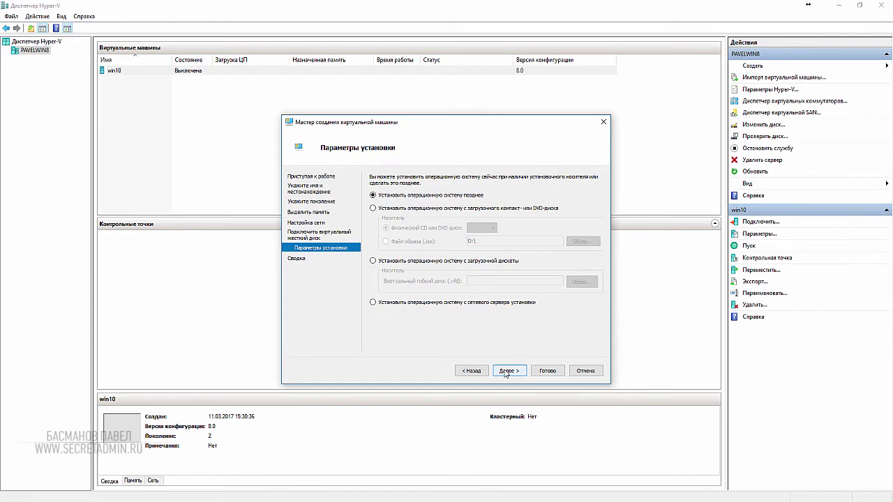
Step: Choose the linuxmint-18.1-cinnamon-64bit ISO from the Downloads folder as the installation media and finish creating the virtual machine
left_click(420, 208)
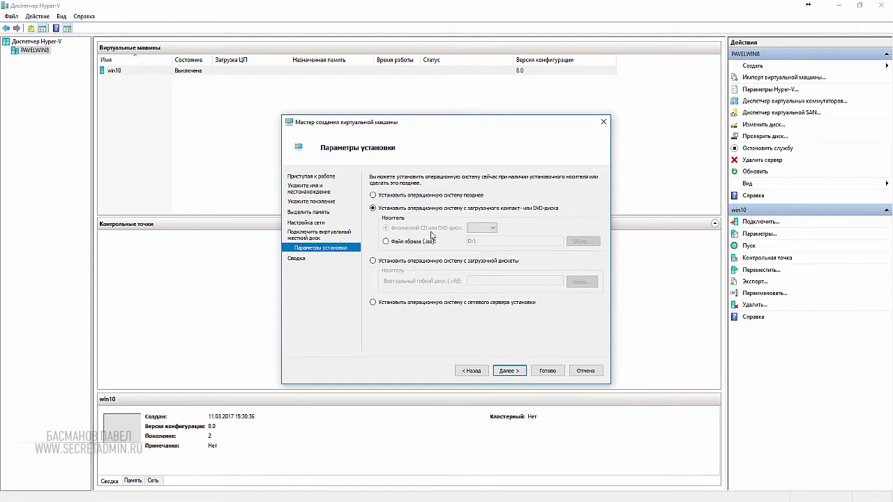
left_click(425, 242)
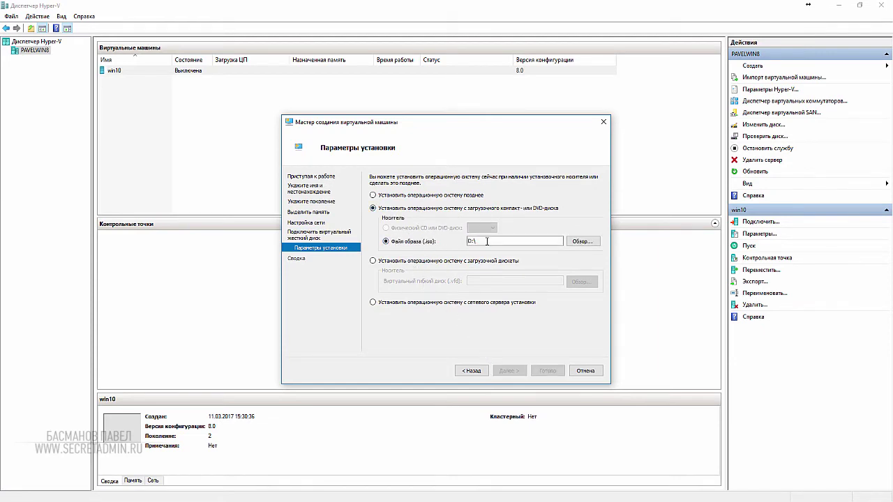
left_click(581, 242)
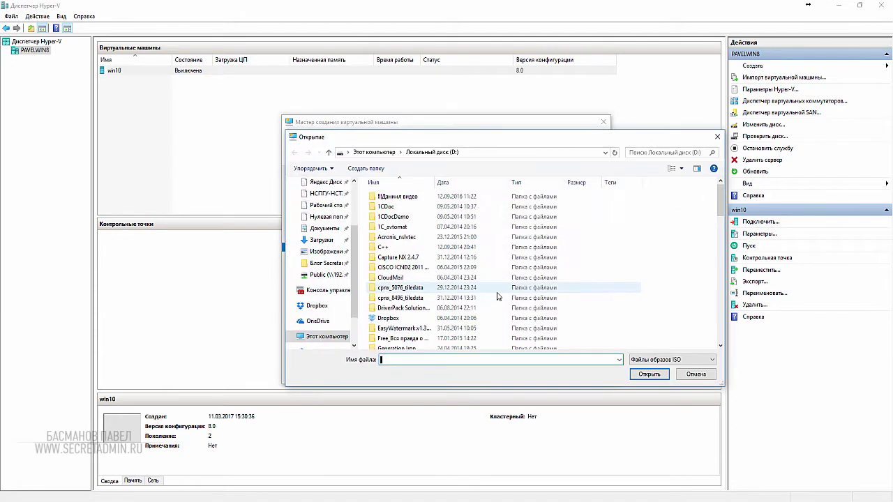
left_click(322, 240)
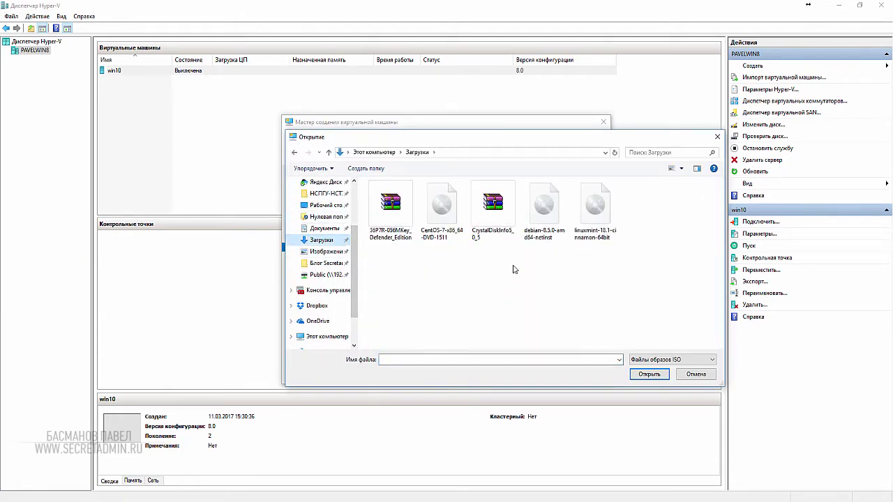
left_click(590, 207)
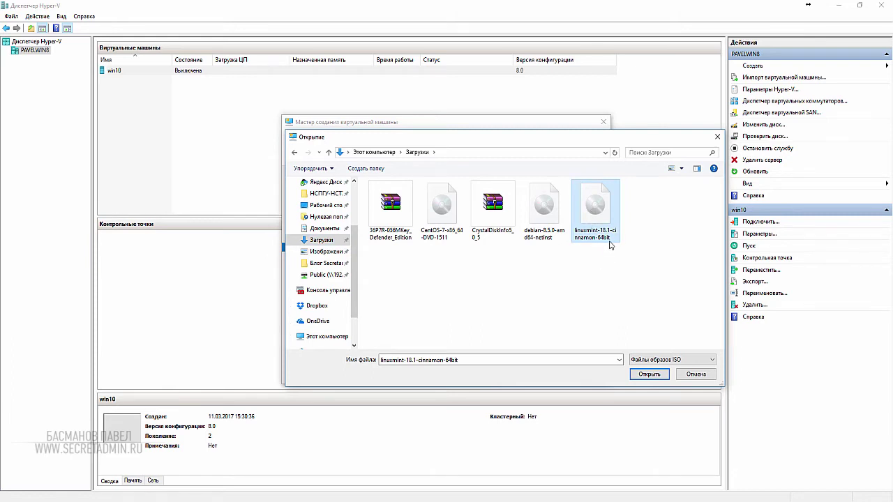
left_click(649, 374)
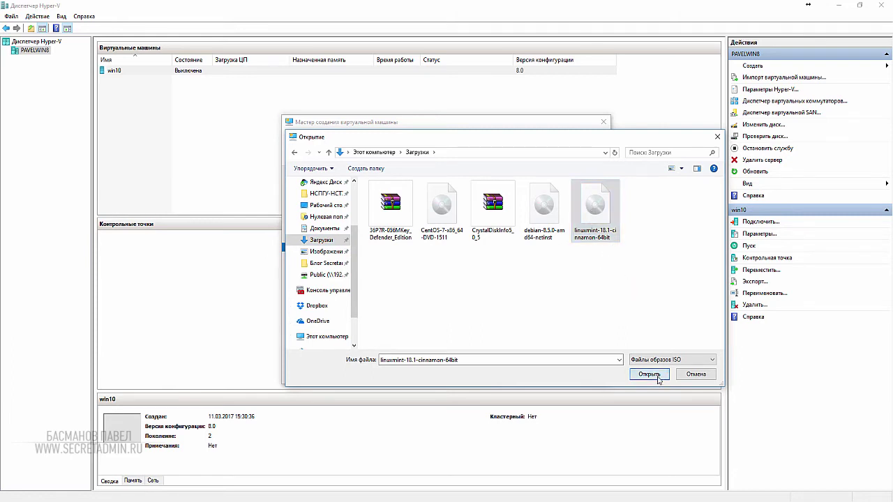
left_click(510, 371)
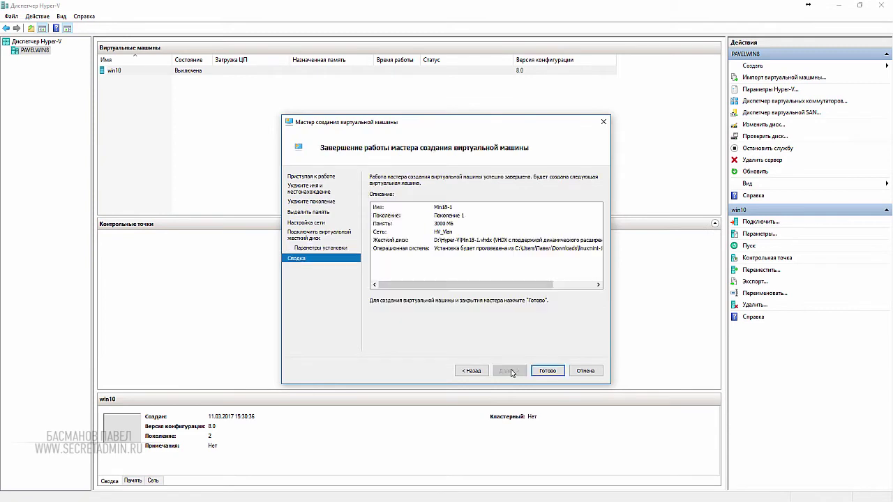
left_click(547, 371)
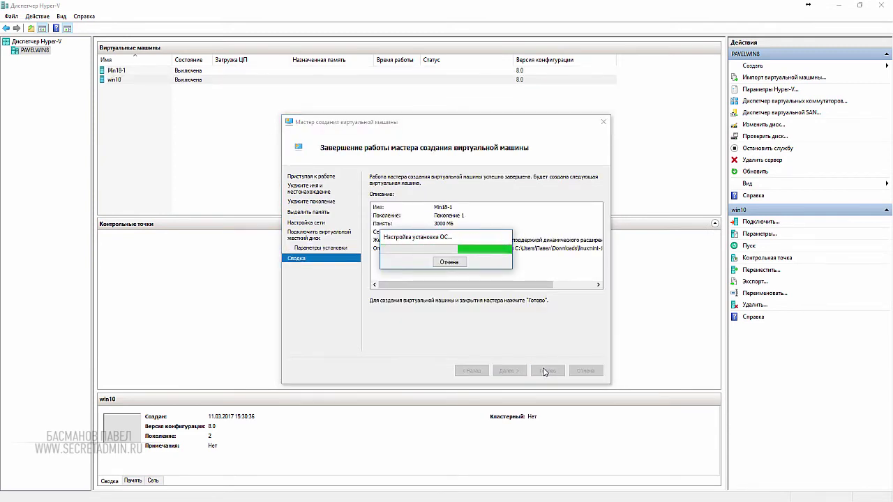
Step: Open a connection to the Min18-1 virtual machine, start it, and move its window so the whole guest screen fits
double_click(149, 77)
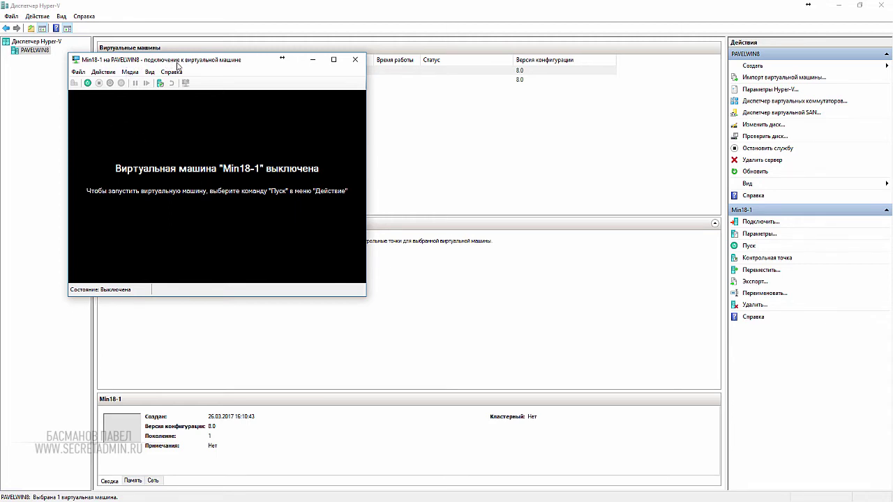
left_click(333, 59)
left_click_drag(229, 62, 423, 124)
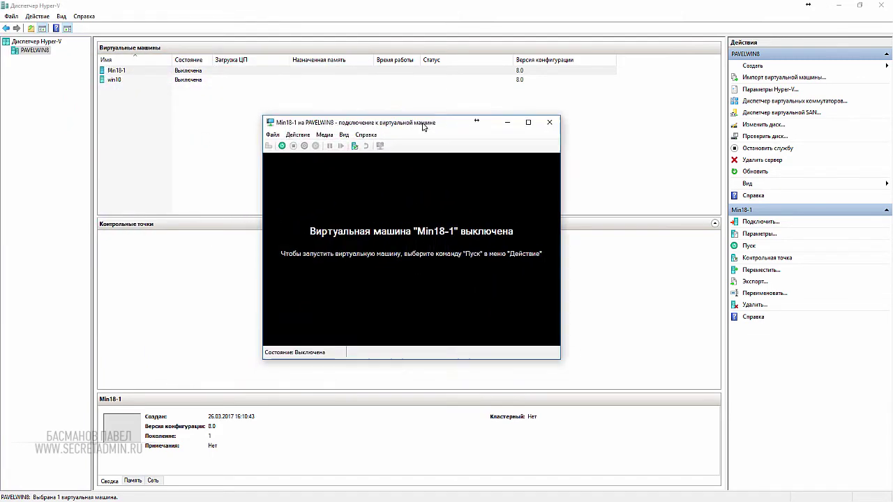
left_click(282, 146)
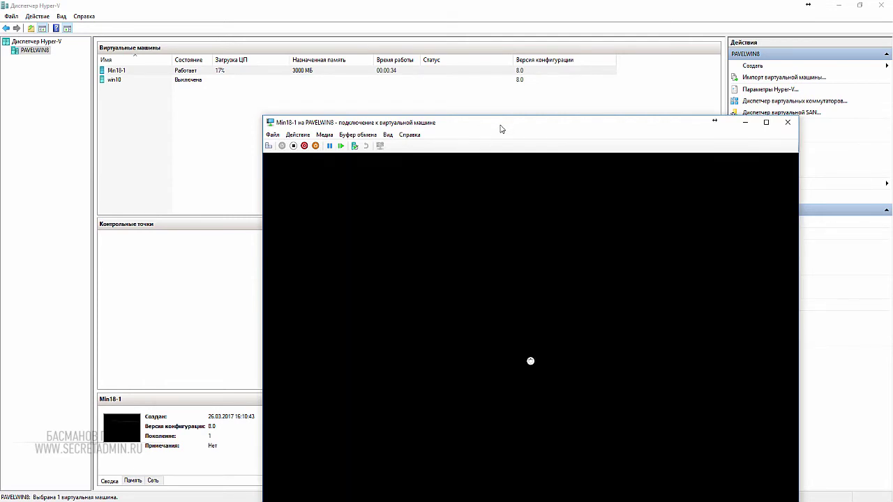
left_click_drag(499, 123, 425, 30)
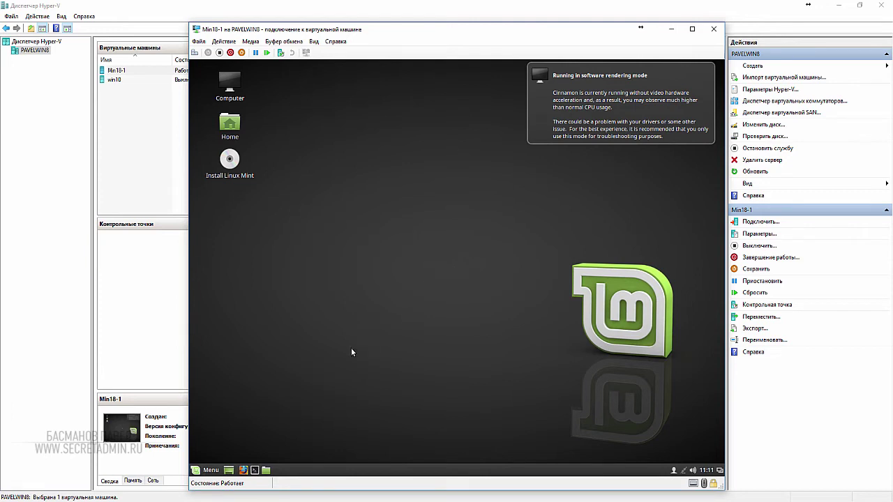
Step: In the Linux Mint desktop settings, enable the Trash and Network desktop icons, switching Mounted volumes off and back on
right_click(422, 227)
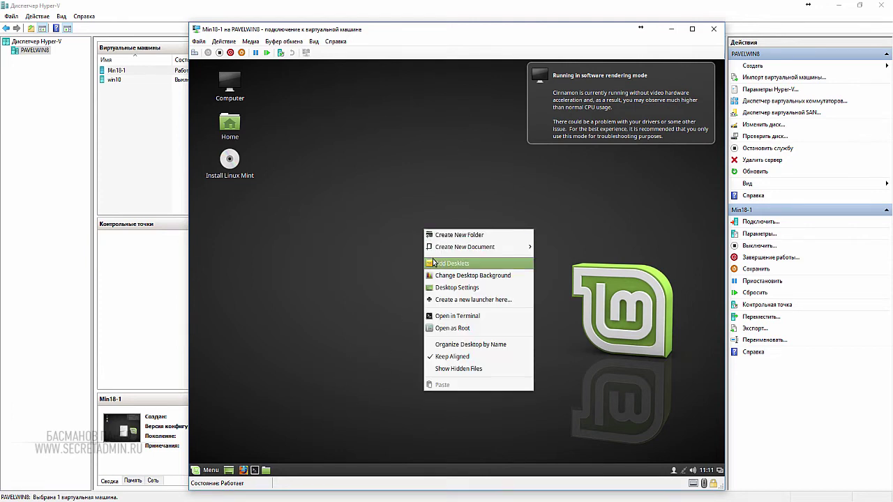
left_click(434, 288)
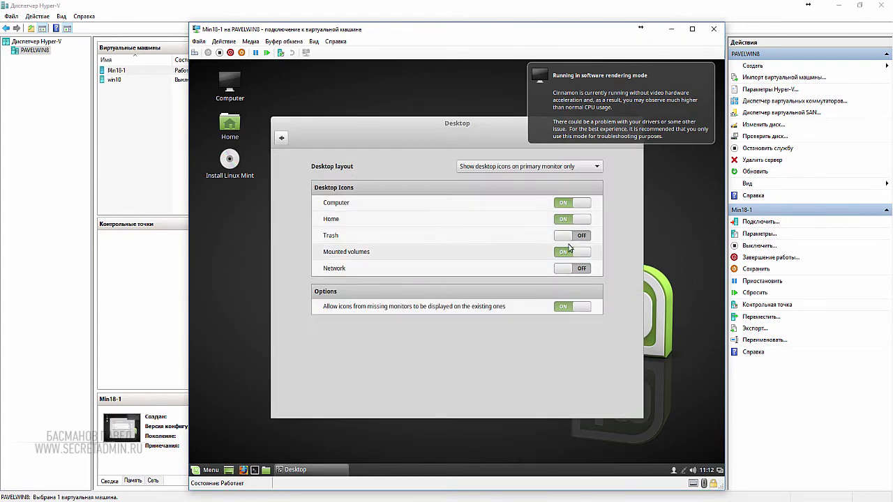
left_click(589, 236)
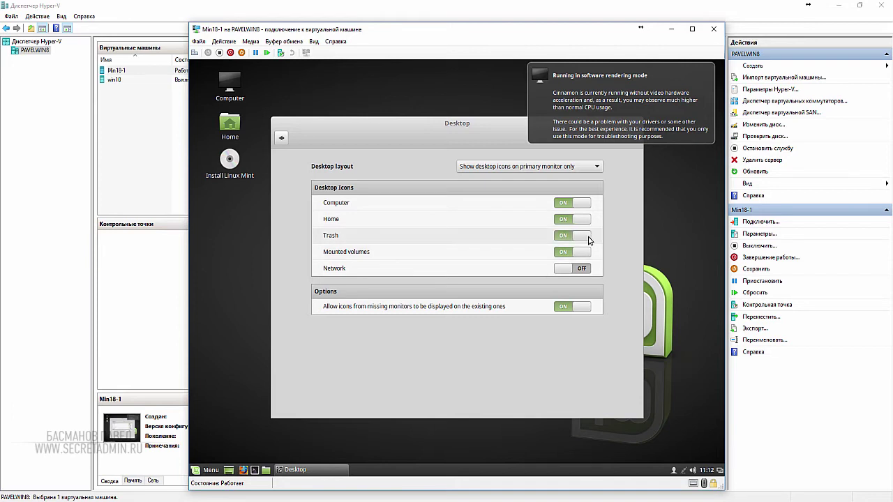
left_click(582, 253)
left_click(586, 269)
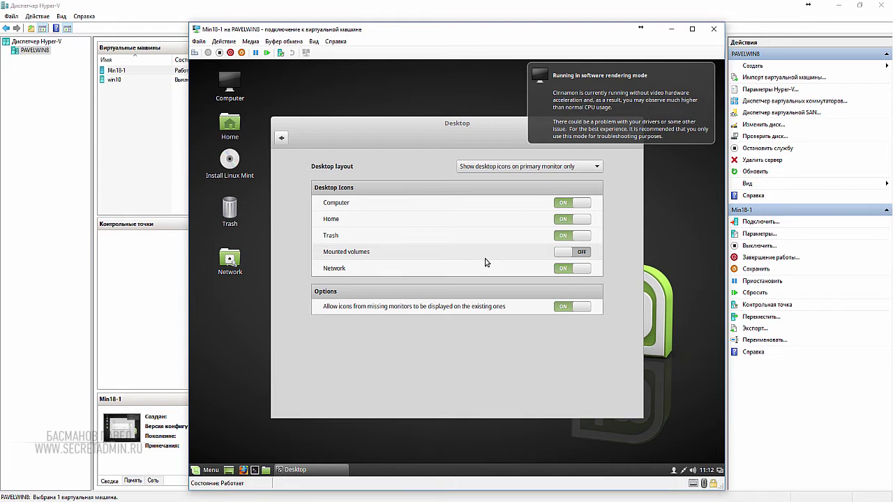
left_click(582, 252)
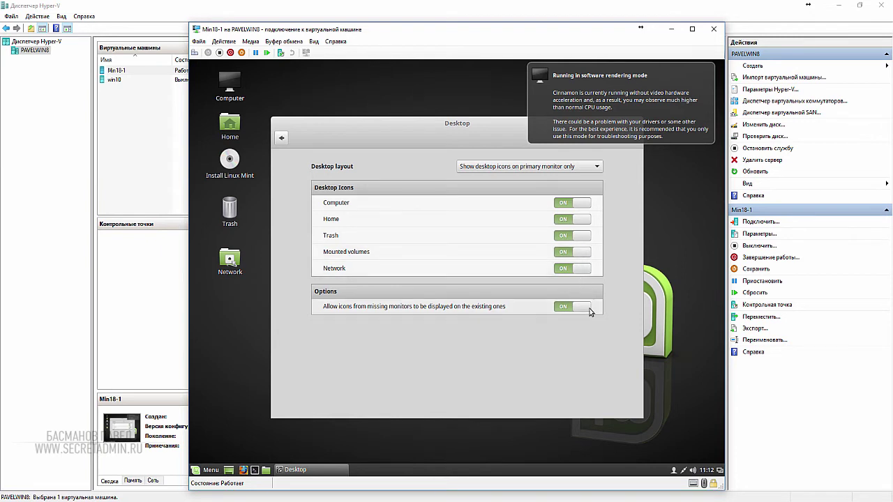
Step: Set the desktop layout to "Show desktop icons on all monitors", trying the non-primary monitors option first, and close the desktop settings
left_click(590, 167)
left_click(553, 179)
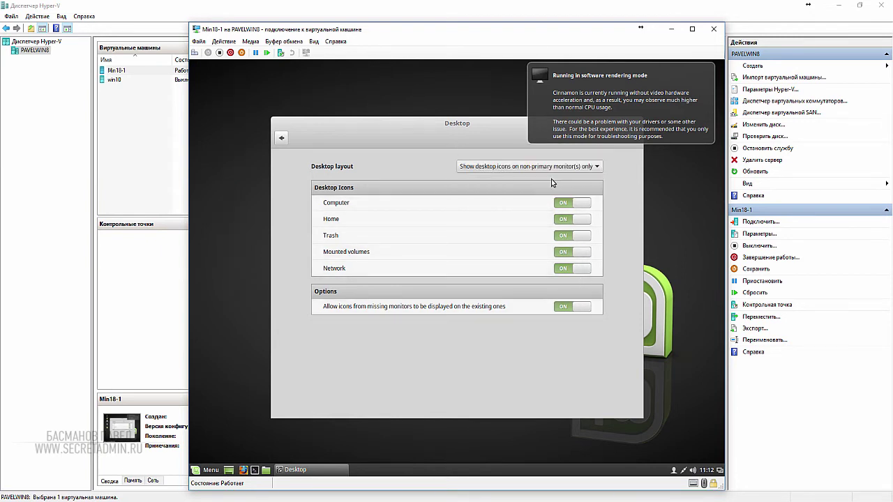
left_click(565, 167)
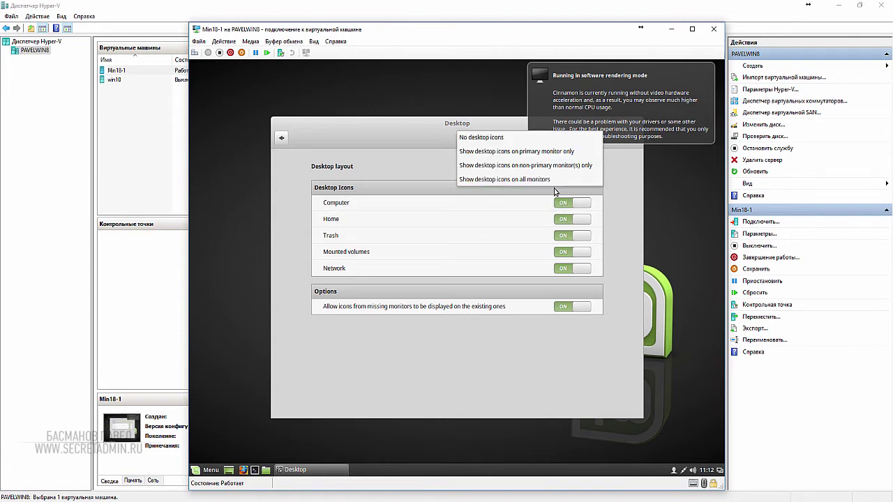
left_click(555, 190)
left_click(559, 166)
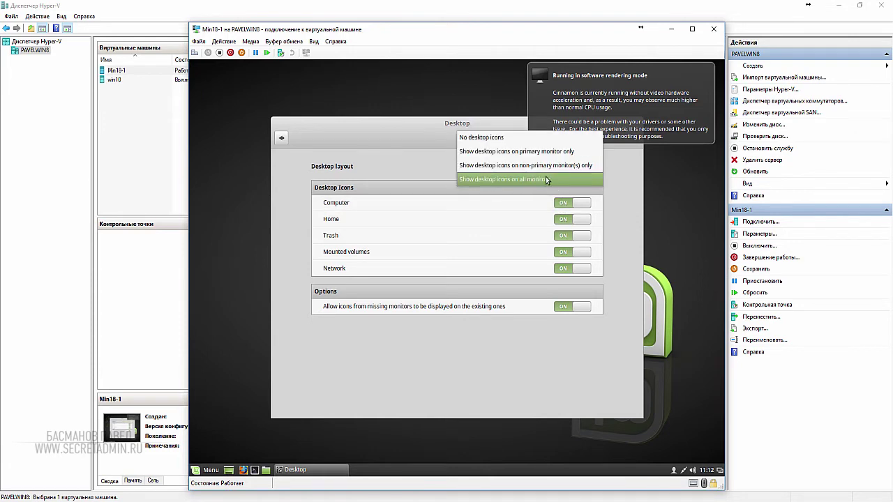
left_click(546, 177)
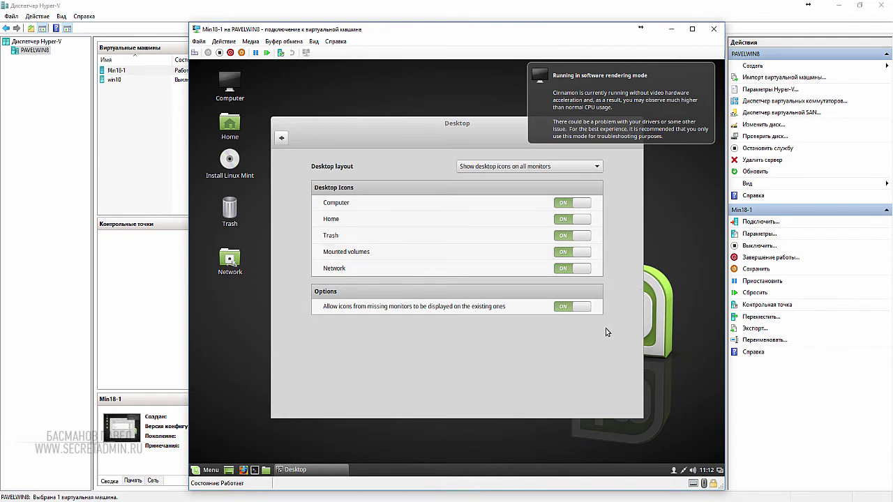
left_click_drag(394, 128, 511, 242)
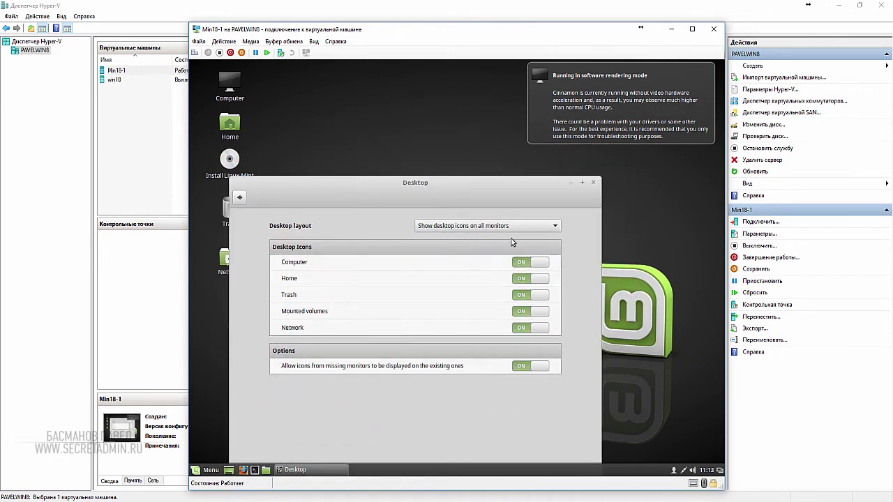
left_click(592, 183)
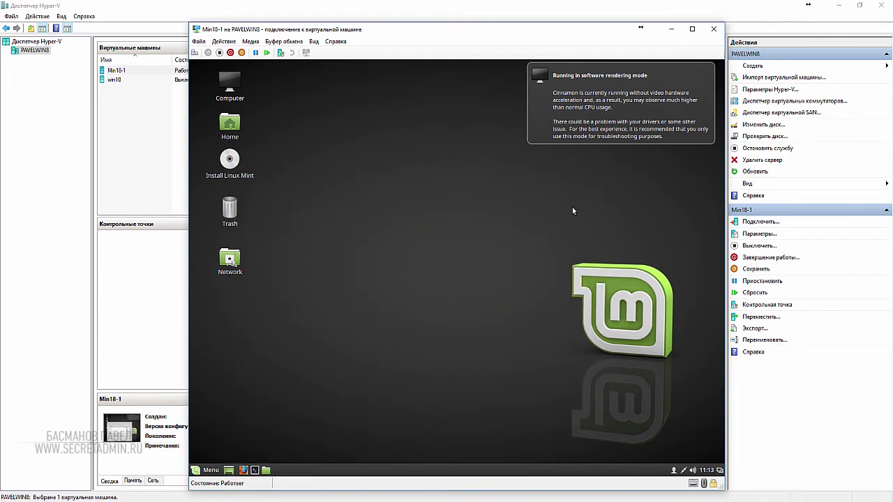
Step: Open the Themes page of the system settings and set both the window borders and the icons to Mint-Y
right_click(415, 222)
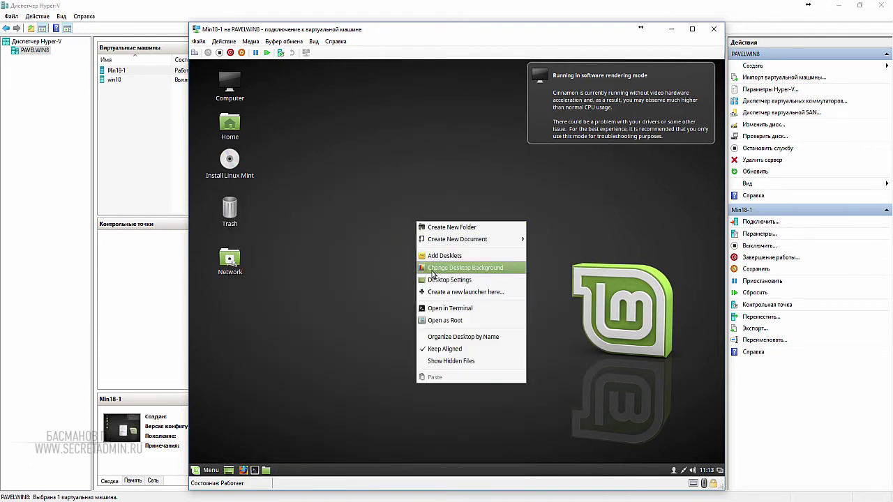
left_click(430, 280)
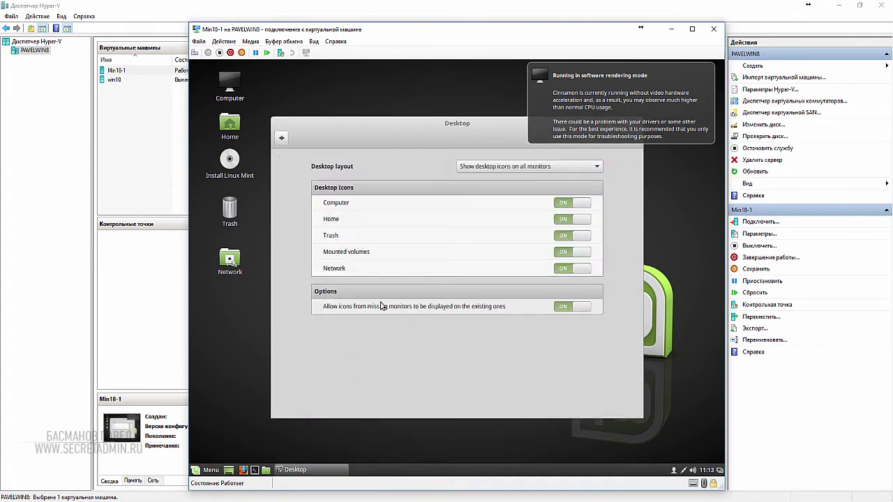
left_click(283, 138)
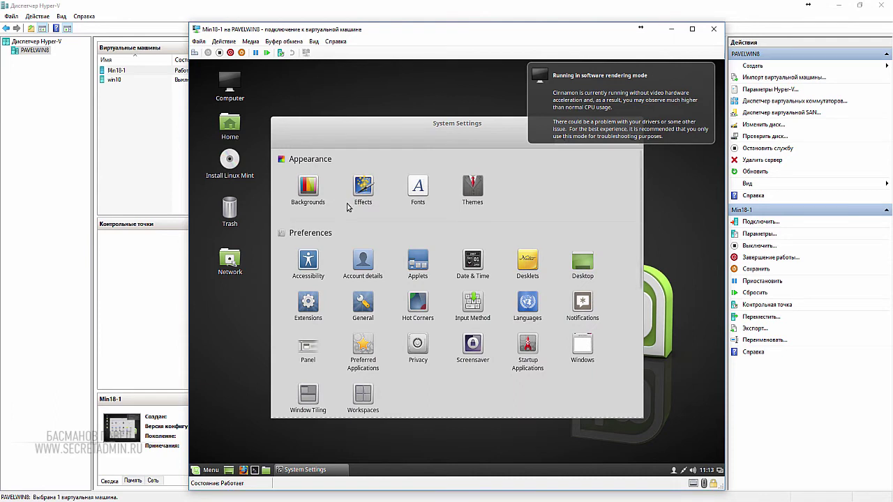
left_click(471, 195)
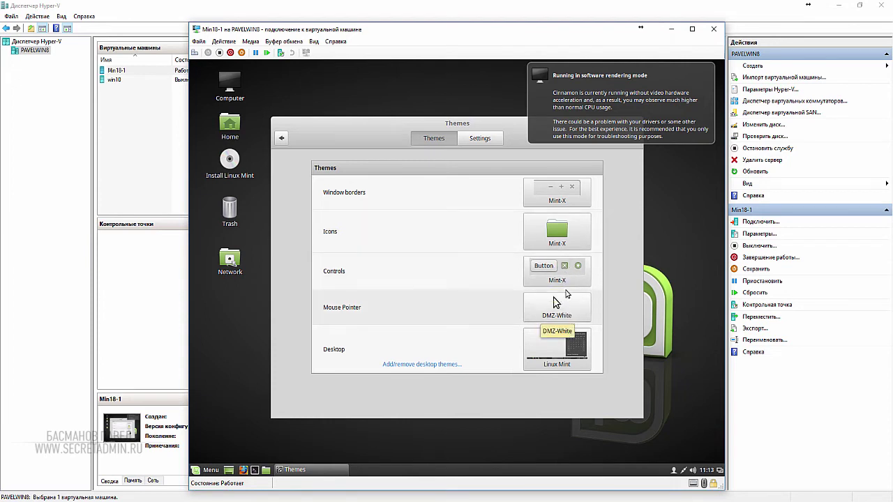
left_click(552, 199)
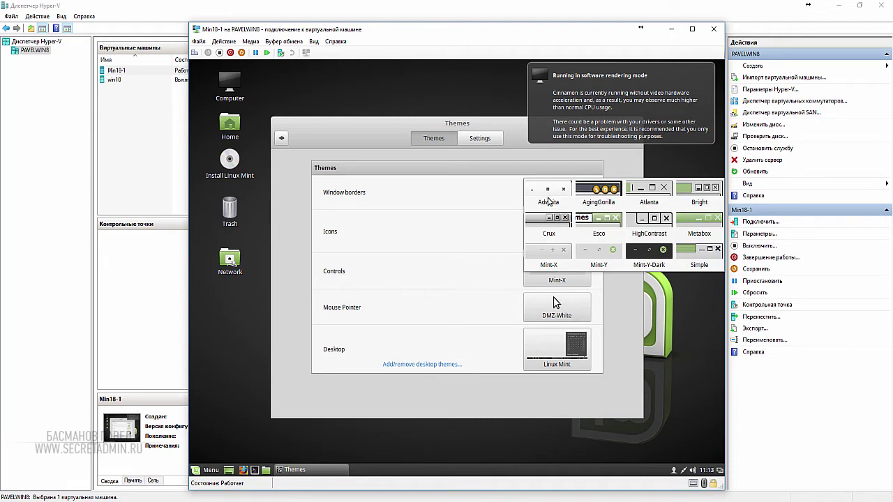
left_click(604, 264)
left_click(577, 239)
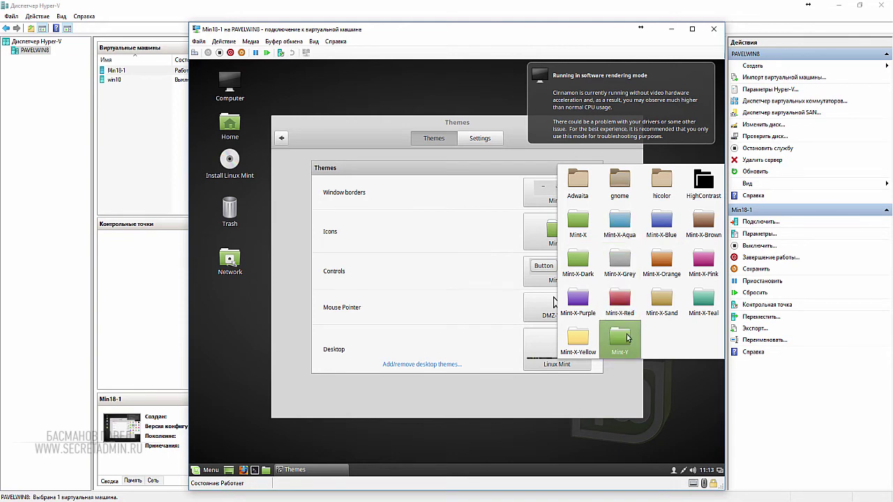
left_click(626, 338)
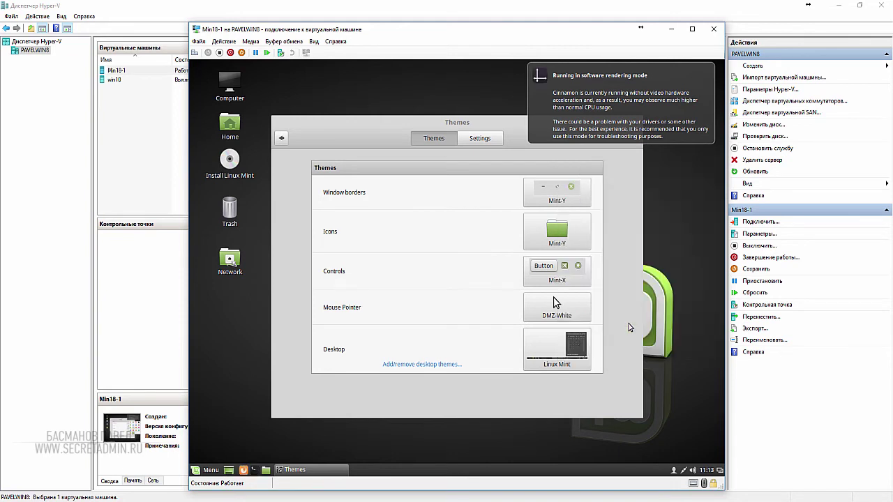
Step: Set the controls theme and the desktop theme to Mint-Y, viewing the available mouse pointers in between
left_click(566, 280)
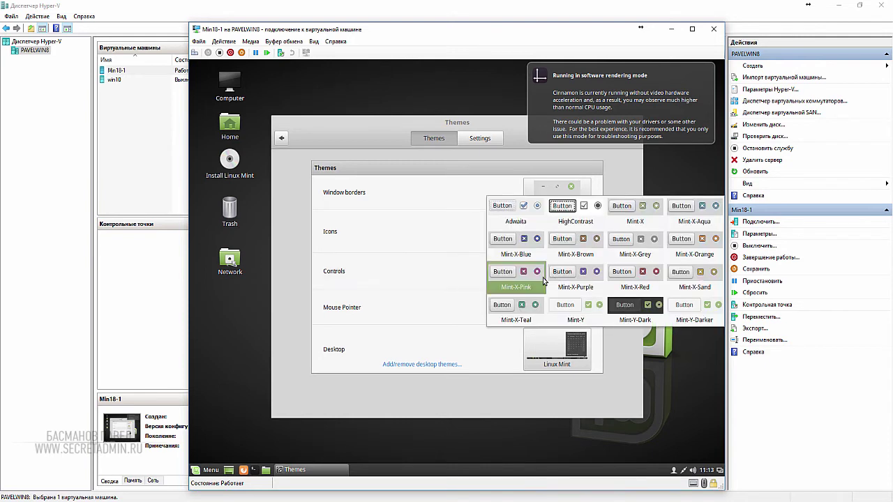
left_click(588, 313)
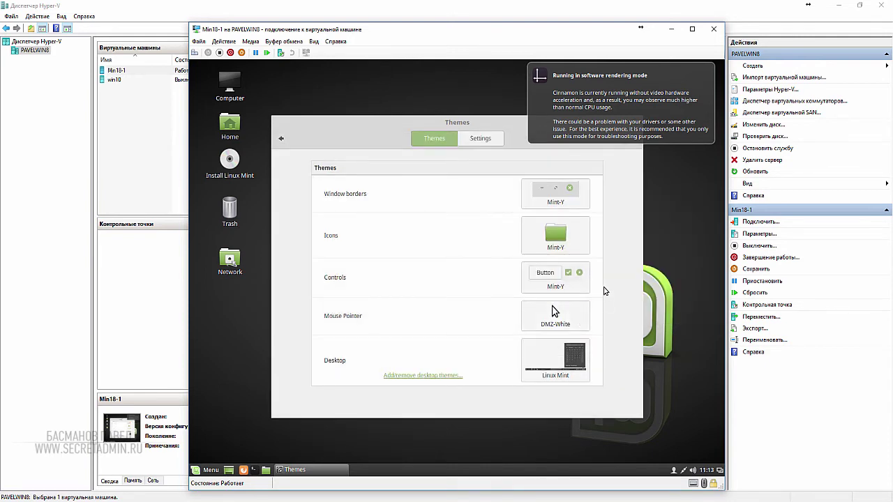
left_click(558, 313)
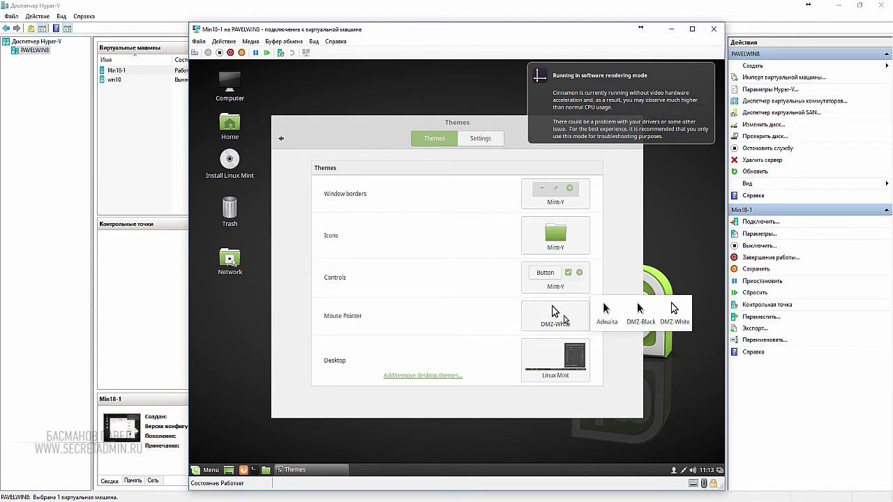
left_click(566, 359)
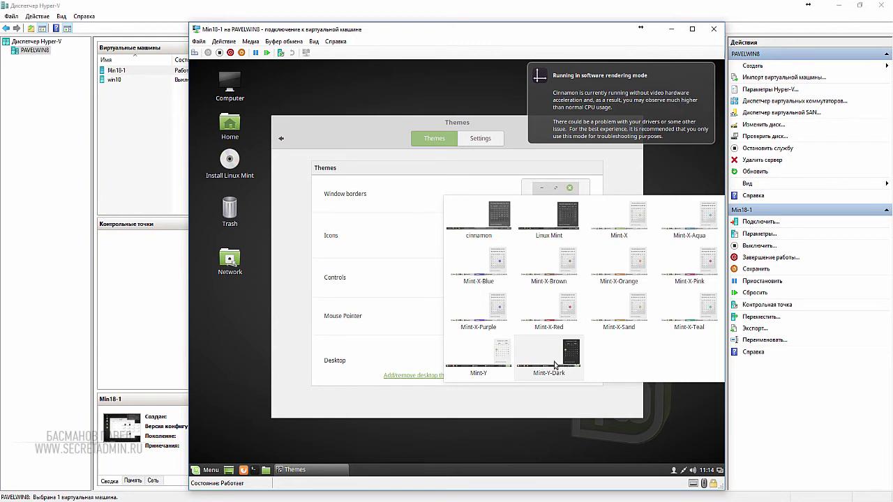
left_click(469, 359)
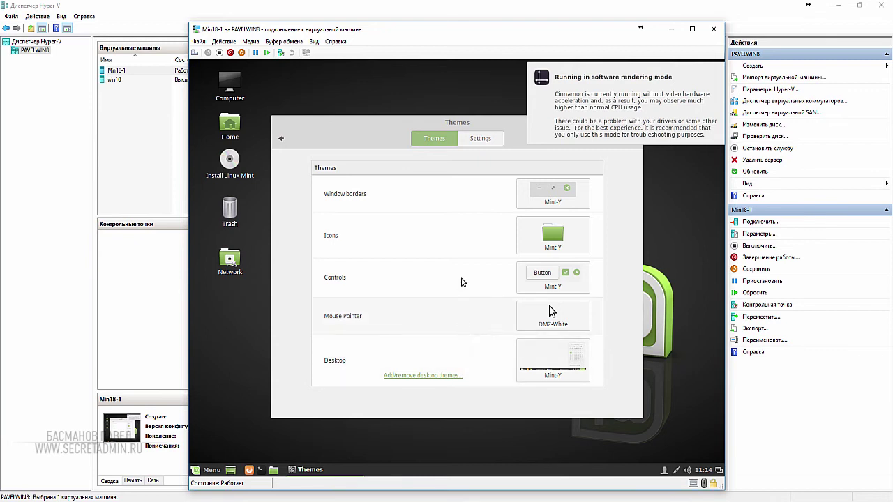
Step: Review the miscellaneous theme options, return to the theme list, and move and close the Themes window
left_click(489, 137)
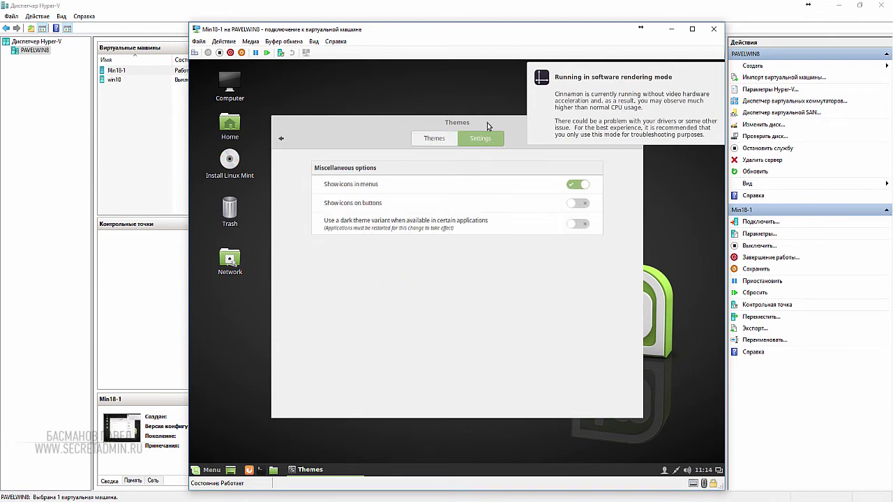
left_click(417, 142)
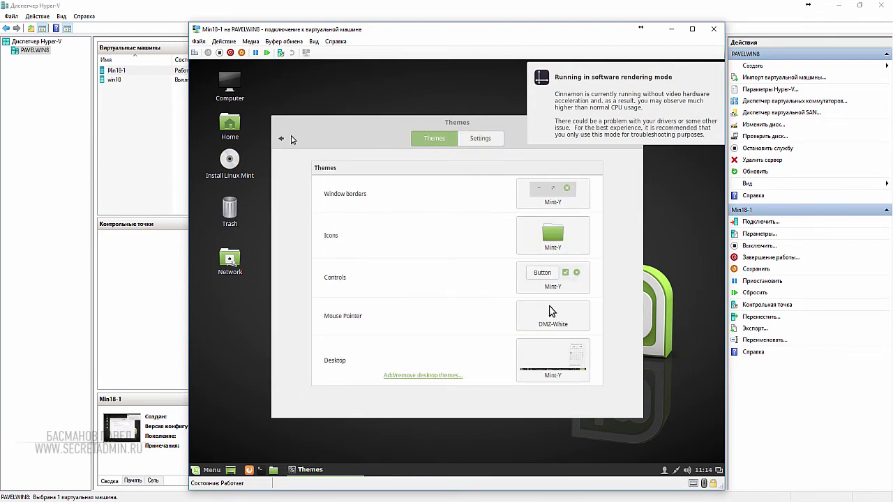
left_click_drag(369, 129, 305, 160)
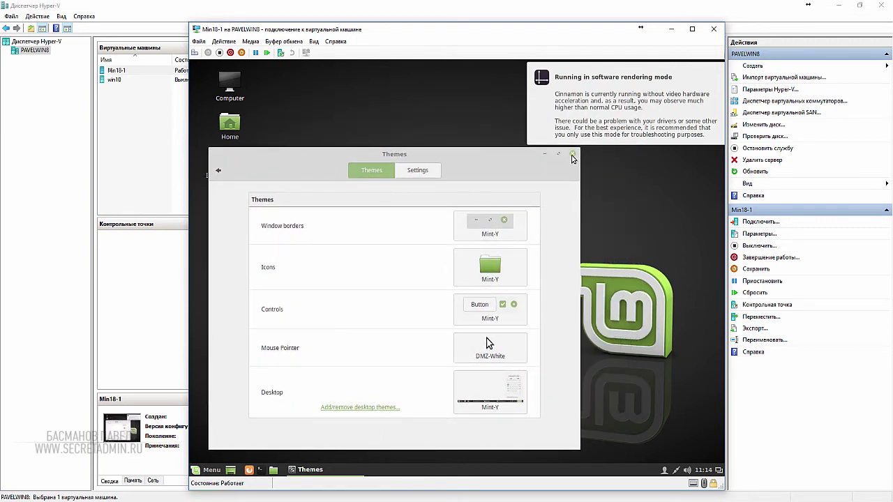
left_click(572, 155)
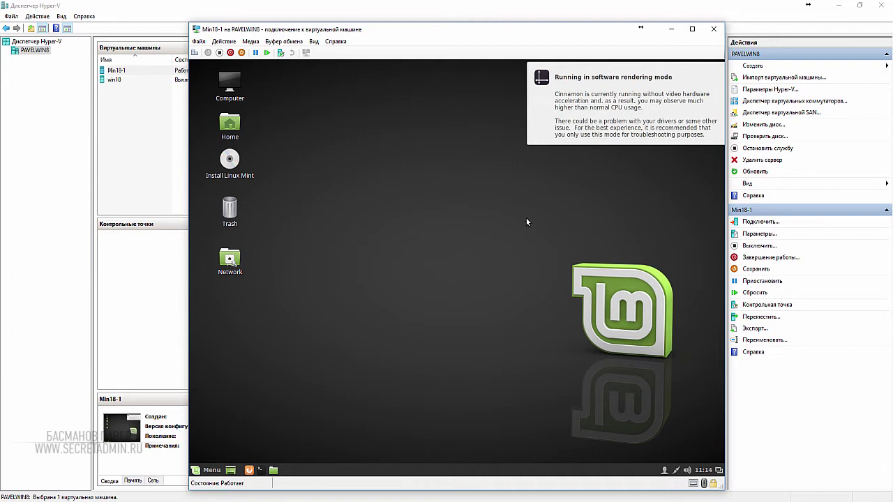
Step: Browse the Computer location, view the File System root, try to open the Msft Virtual Disk, and close the file manager
double_click(230, 85)
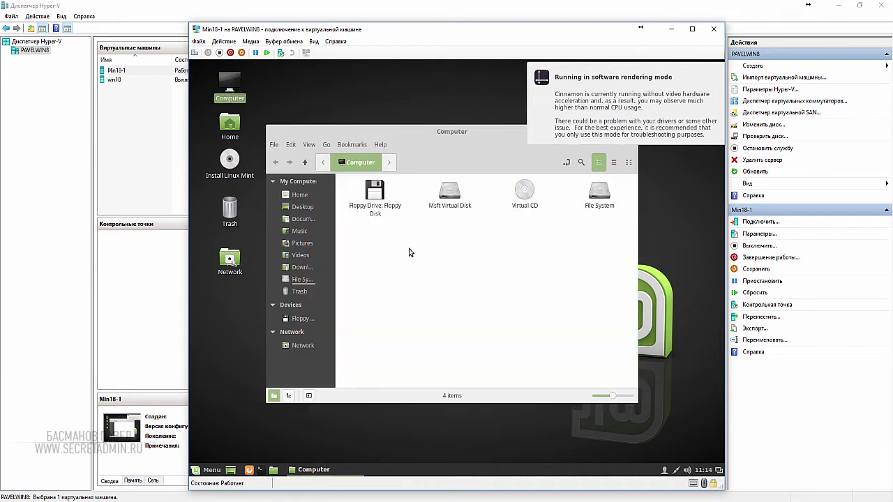
double_click(598, 194)
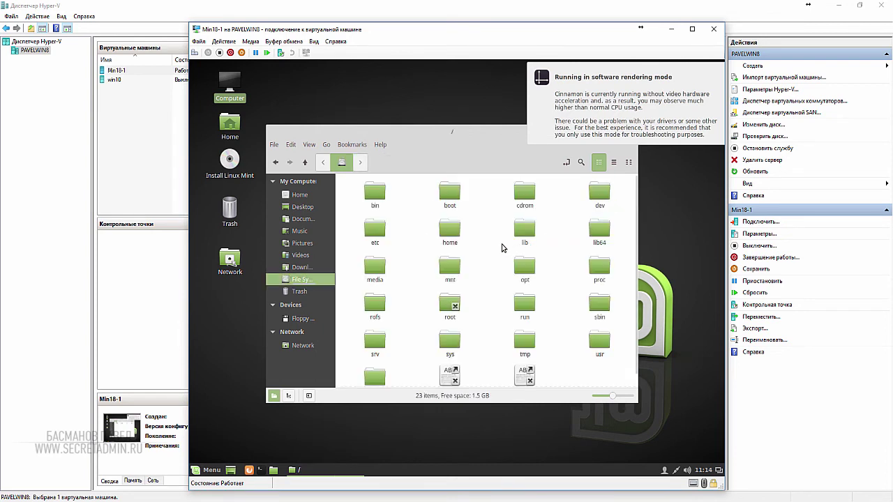
left_click(274, 161)
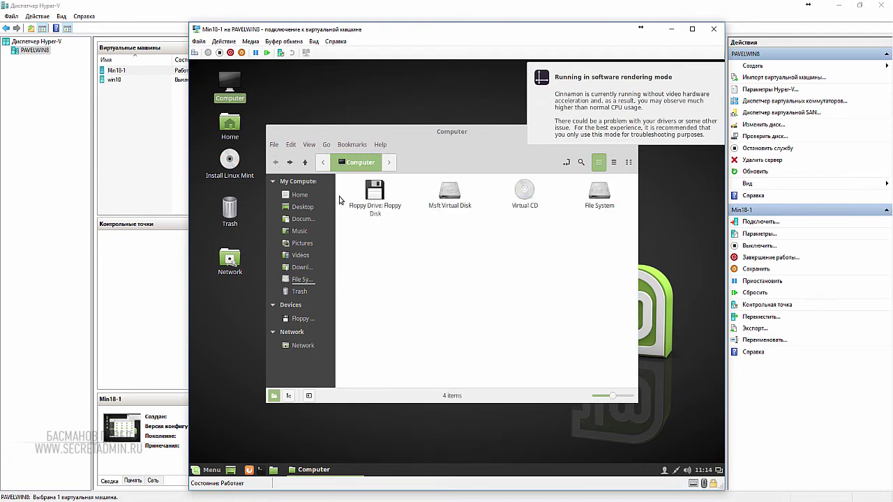
double_click(450, 195)
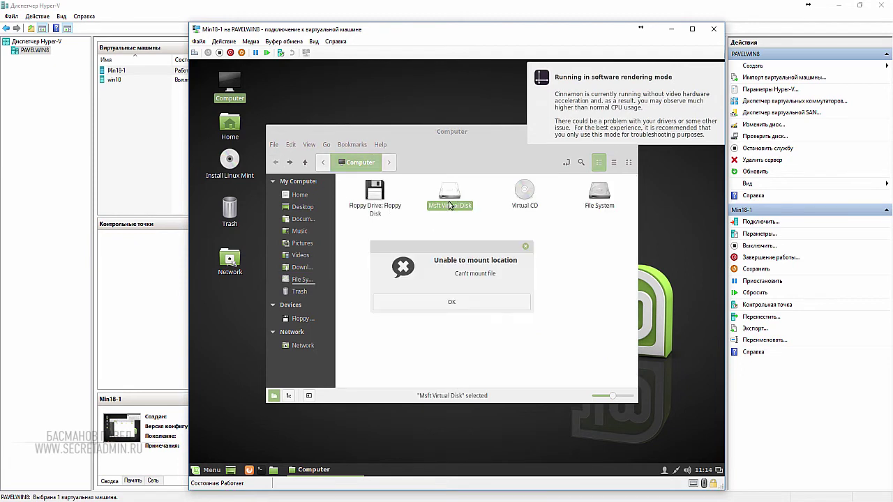
left_click(454, 302)
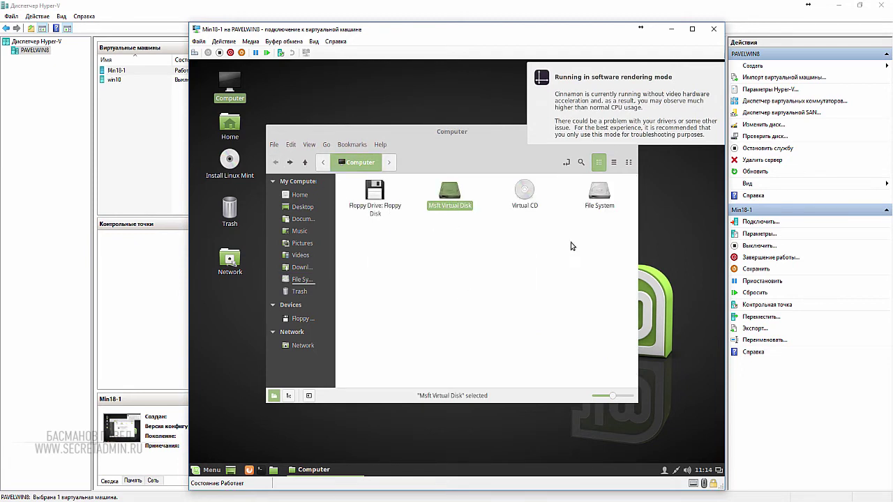
left_click_drag(516, 137, 463, 192)
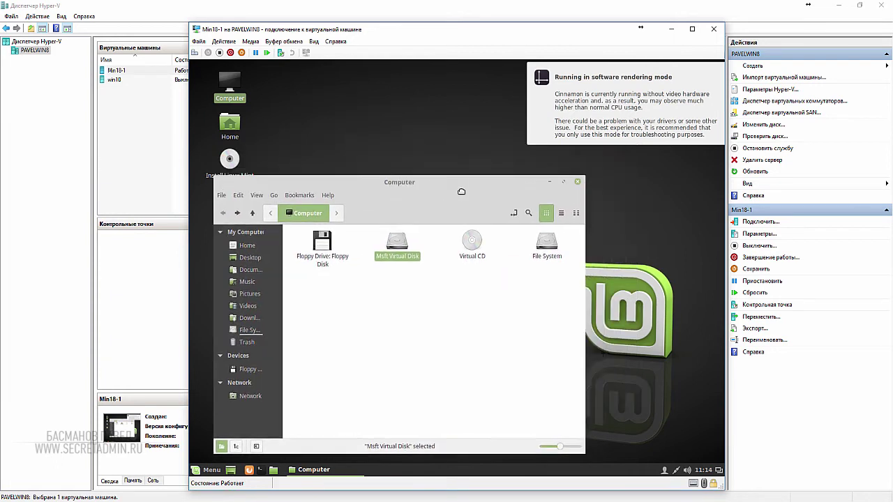
left_click(576, 186)
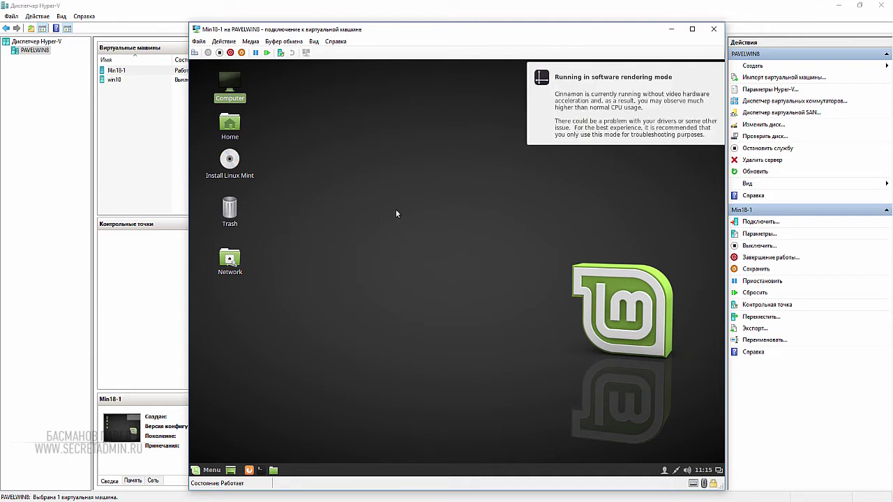
Step: Launch the Linux Mint installer and proceed to the installation type with Русский as the language and third-party software included
left_click(231, 161)
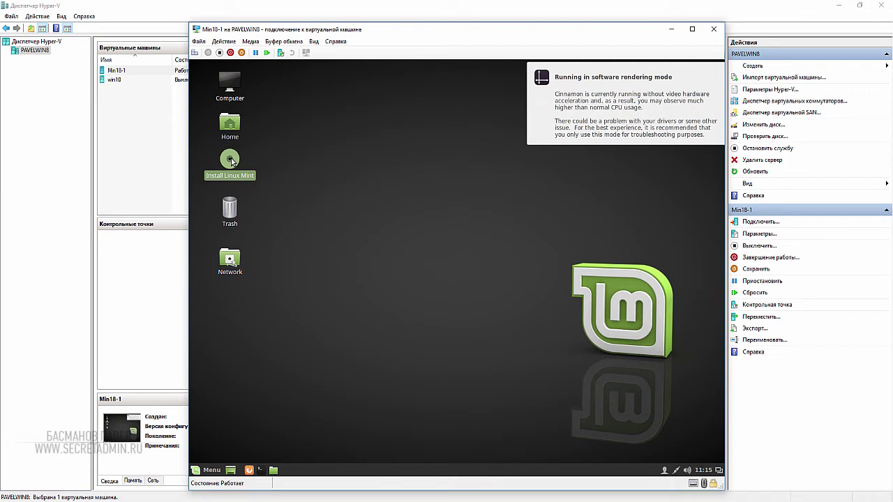
double_click(232, 161)
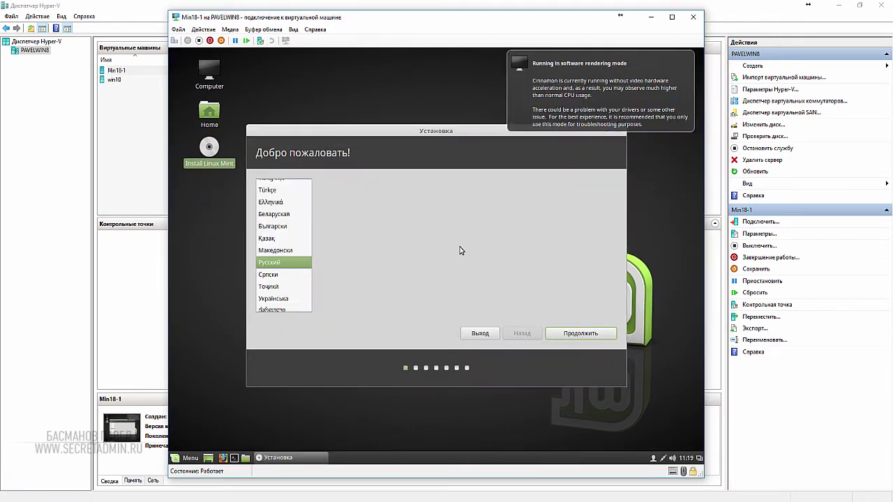
left_click(549, 334)
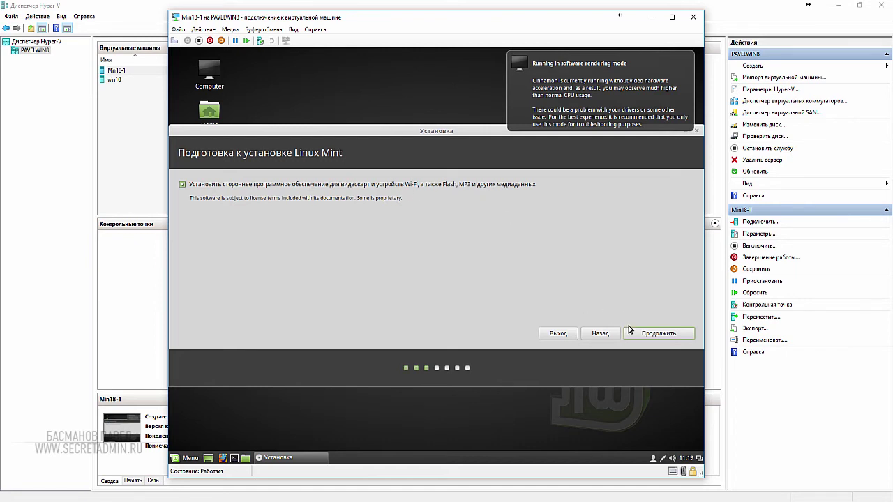
left_click(630, 333)
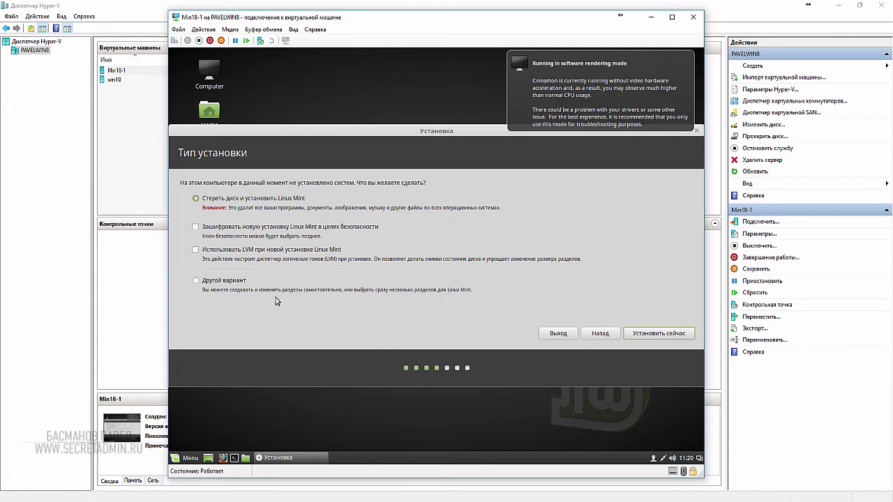
Step: Choose to erase the disk and install Linux Mint, start the installation, and confirm writing the partition changes to disk
left_click(227, 282)
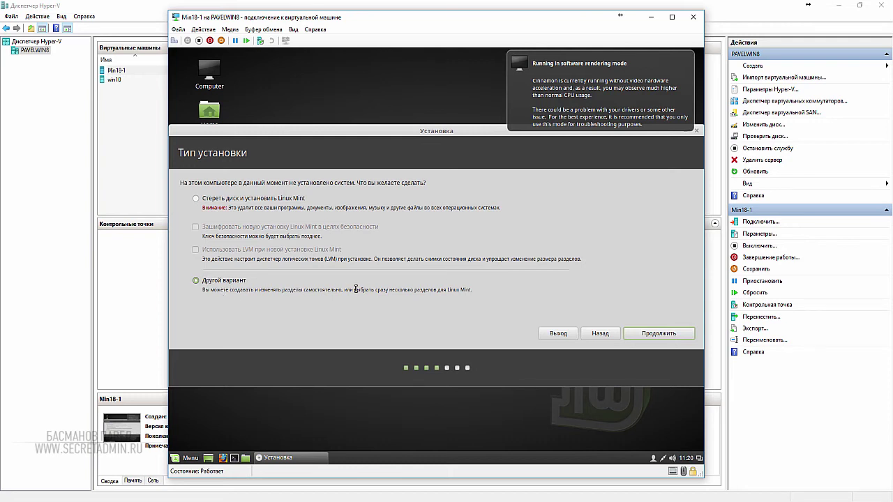
left_click(233, 201)
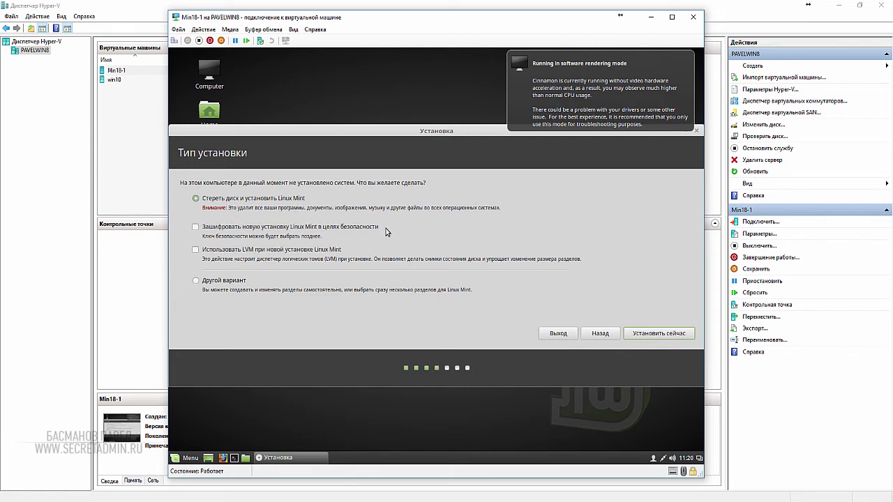
left_click(638, 329)
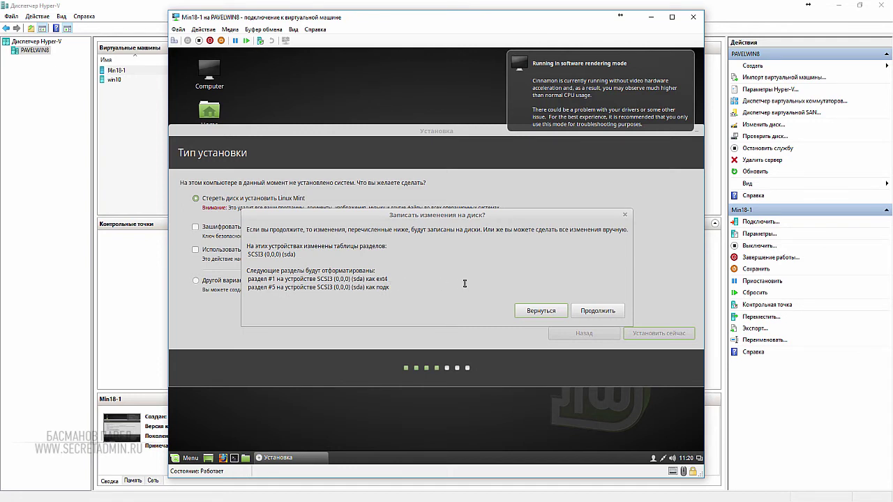
left_click(578, 313)
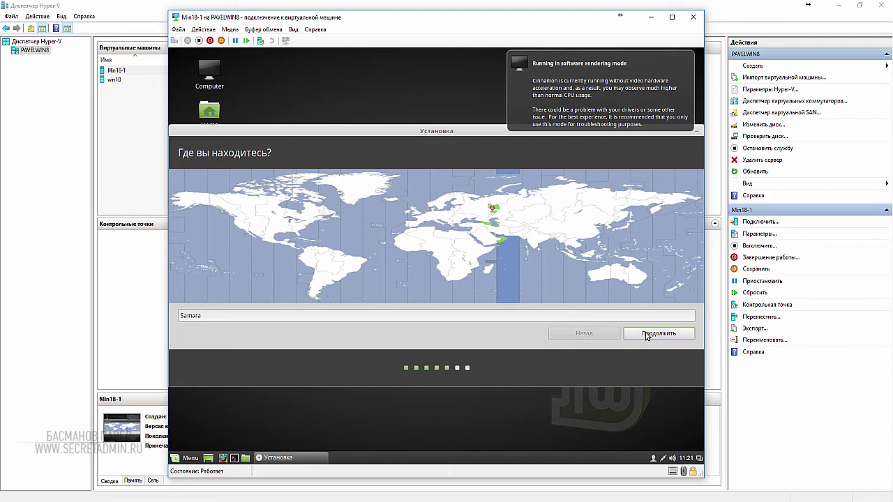
left_click(487, 226)
left_click(500, 236)
left_click(499, 218)
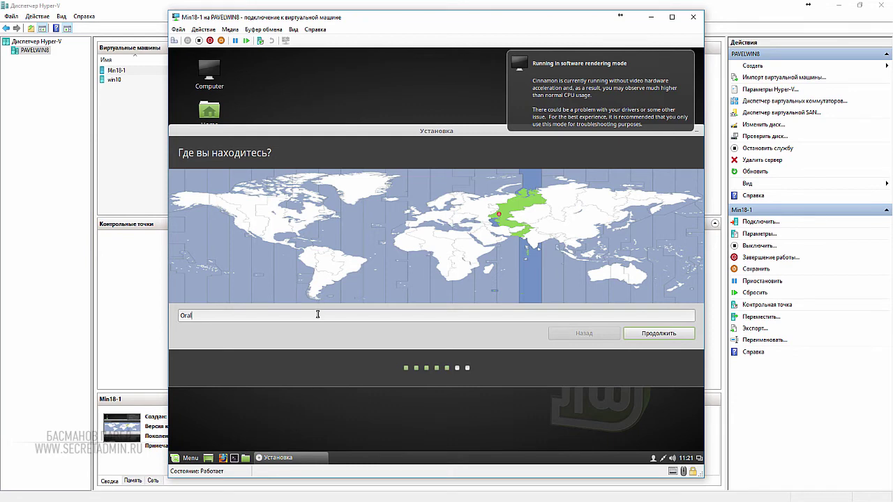
key("BackSpace")
type("ec")
key("BackSpace")
type("ka")
key("BackSpace")
key("BackSpace")
key("BackSpace")
type("To")
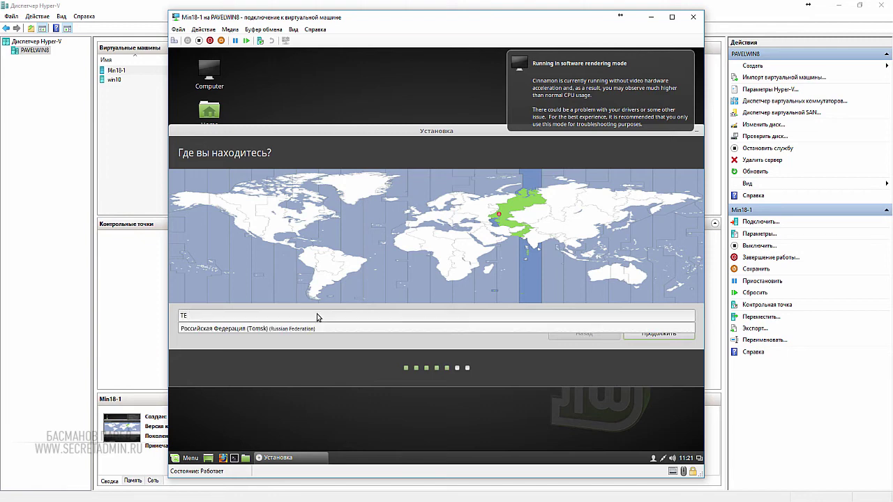
key("BackSpace")
key("BackSpace")
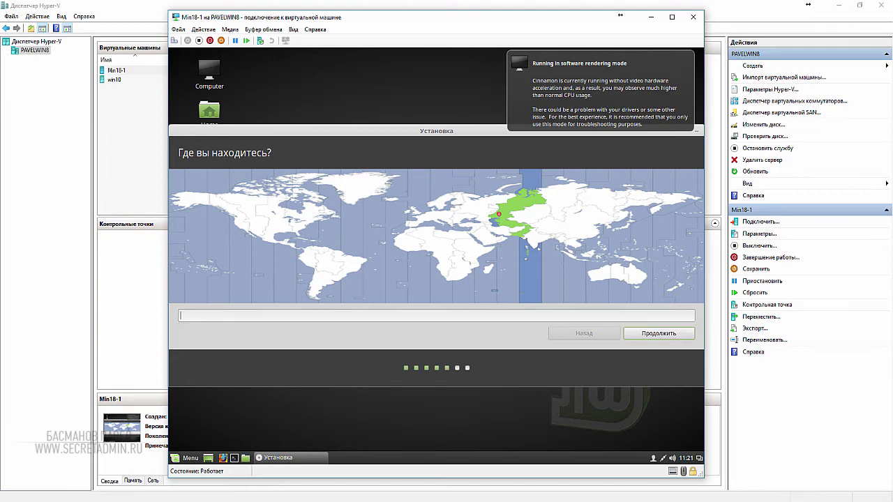
type("T")
key("BackSpace")
type("T")
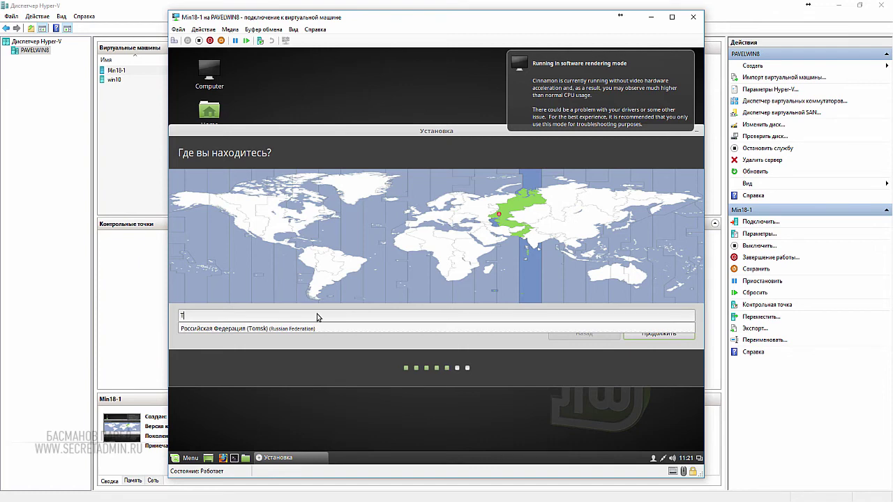
key("BackSpace")
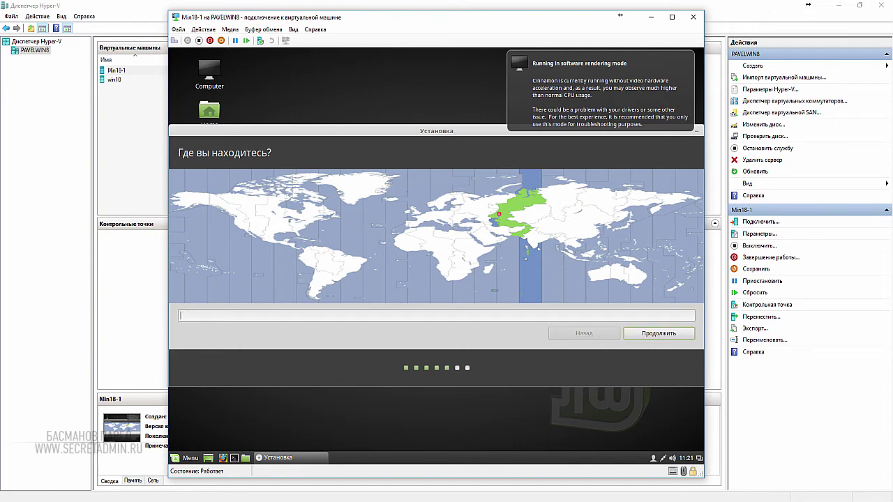
type("T")
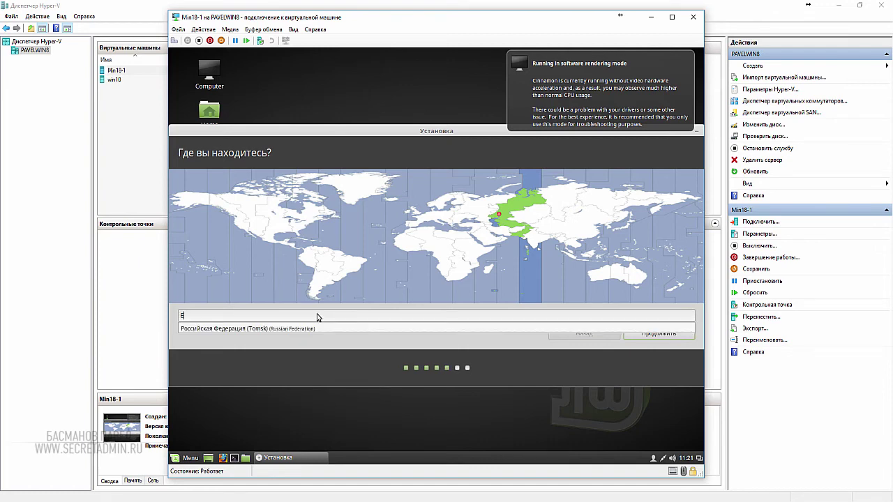
left_click(317, 317)
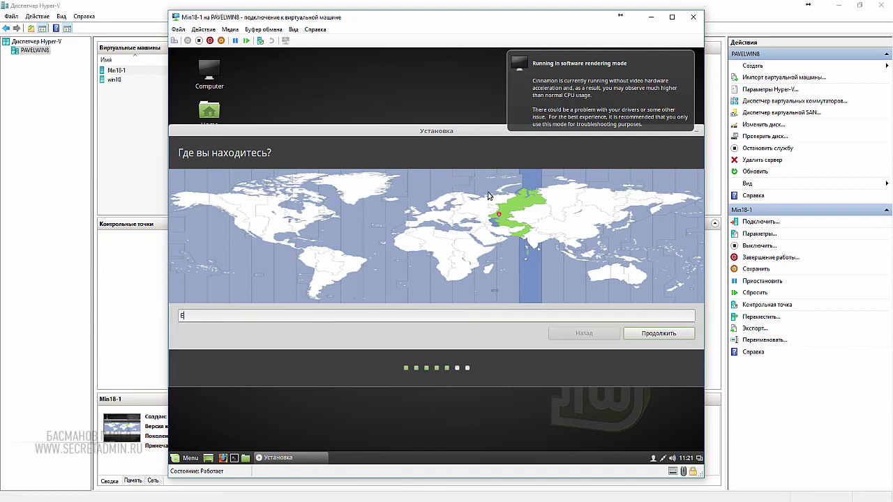
Step: Set the location to Yekaterinburg on the time zone map and accept the Русская keyboard layout
left_click(503, 221)
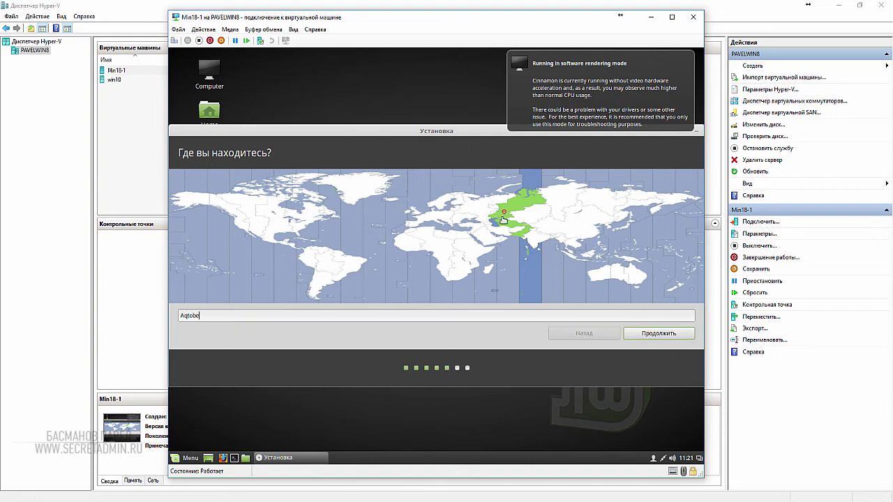
left_click(516, 212)
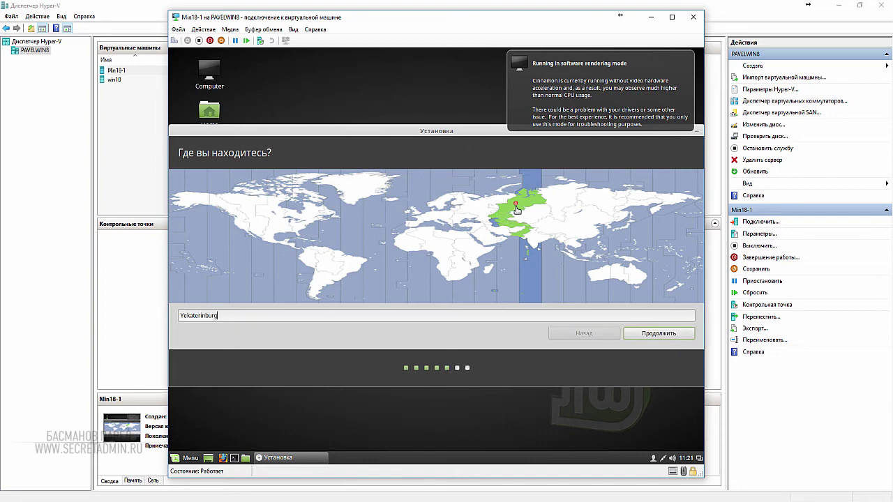
left_click(653, 336)
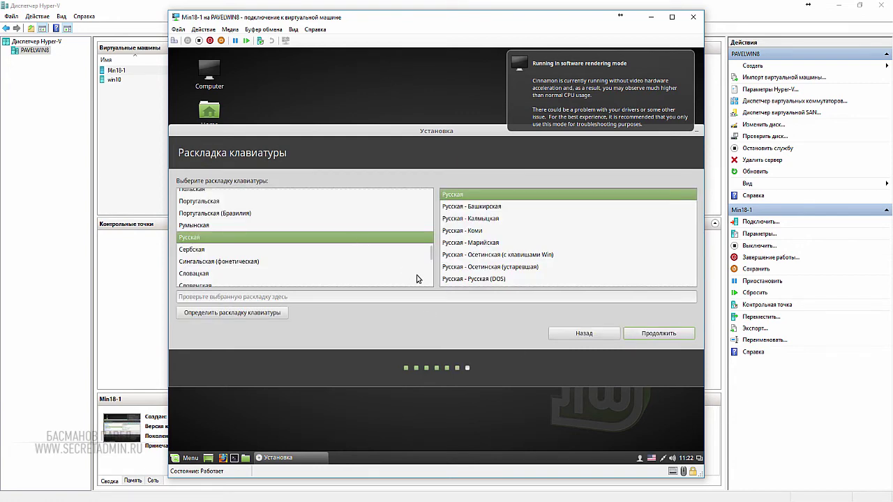
left_click(636, 333)
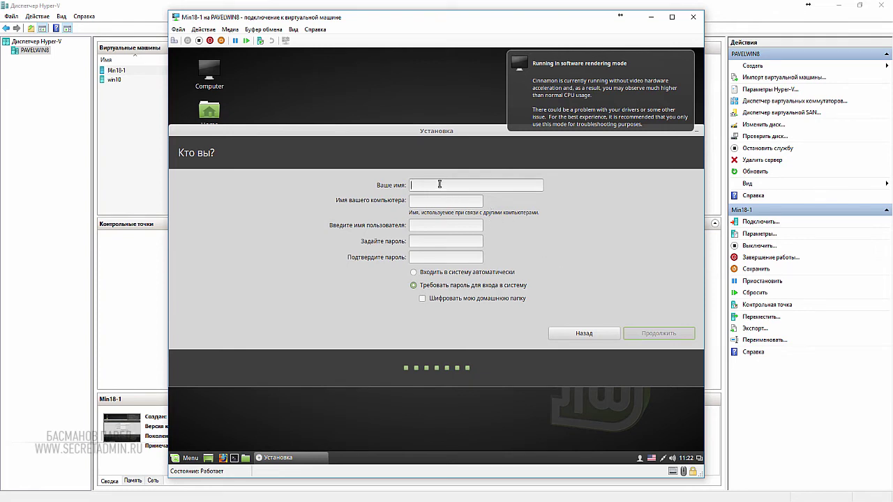
Step: Fill in the account form with admin as the name, automatic login, and the account password with its confirmation, and submit it
type("admin")
left_click(455, 275)
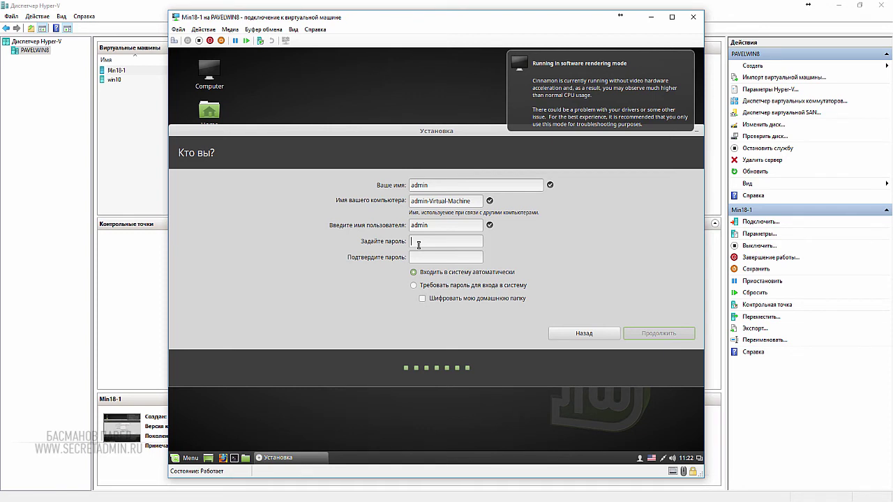
type("1")
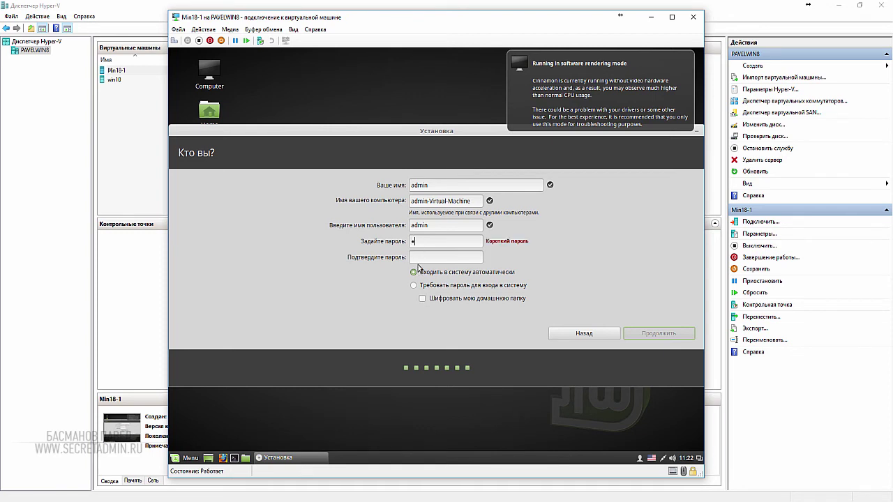
left_click(420, 257)
type("1")
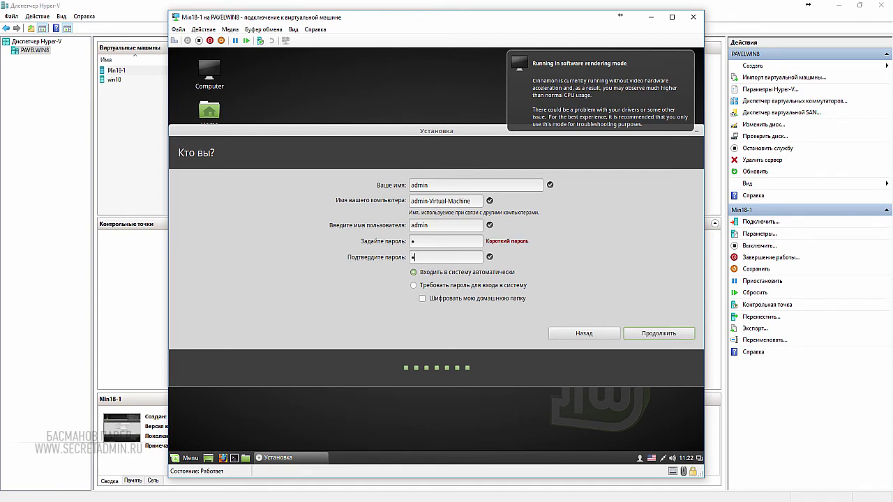
left_click(637, 332)
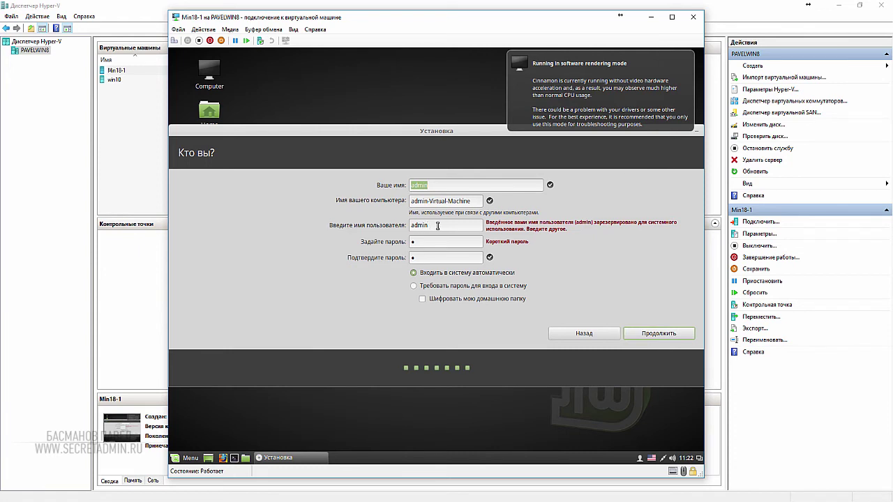
Step: Change the username to adminz and complete the installation with a restart into the installed system
type("z")
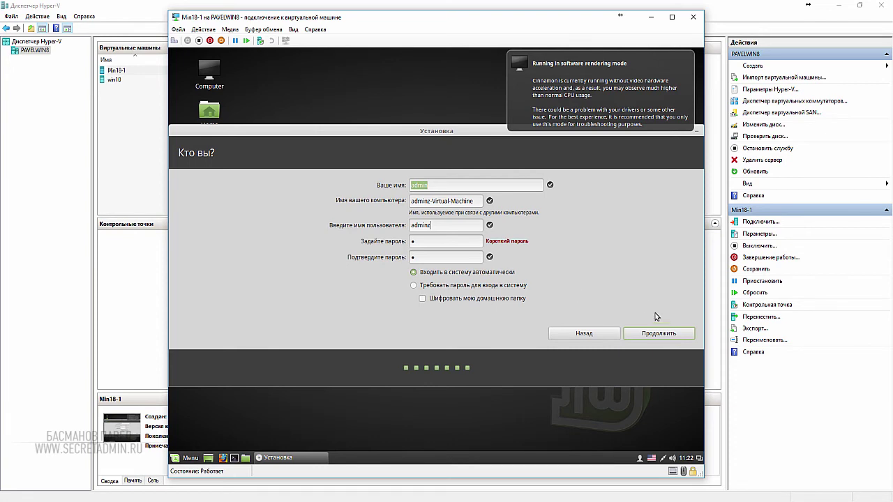
left_click(659, 334)
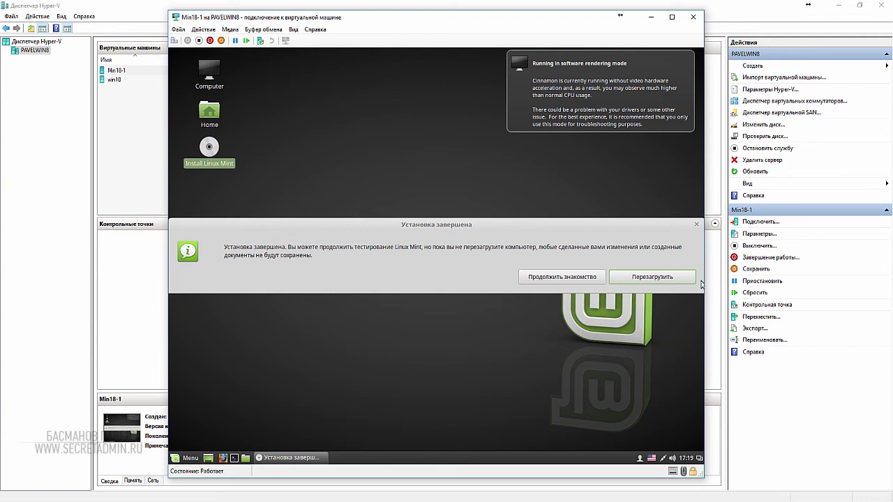
left_click(654, 278)
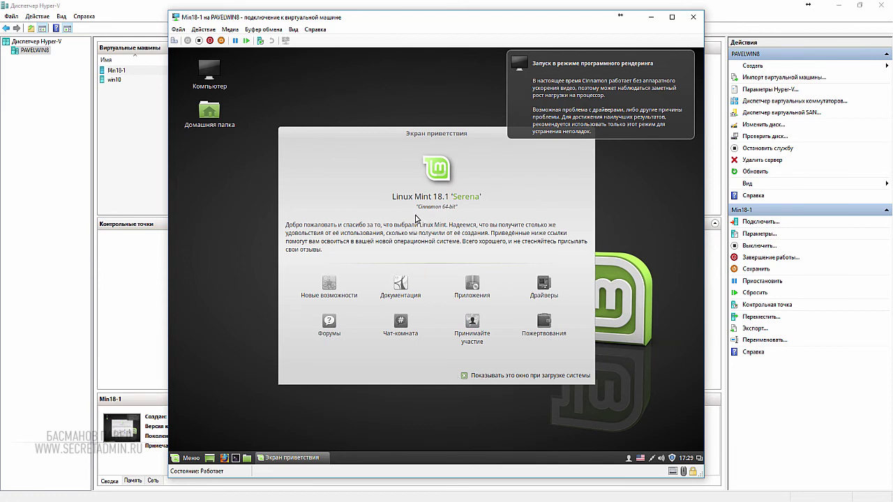
Step: Dismiss the software rendering notification and close the Linux Mint welcome screen
left_click(637, 163)
left_click(515, 190)
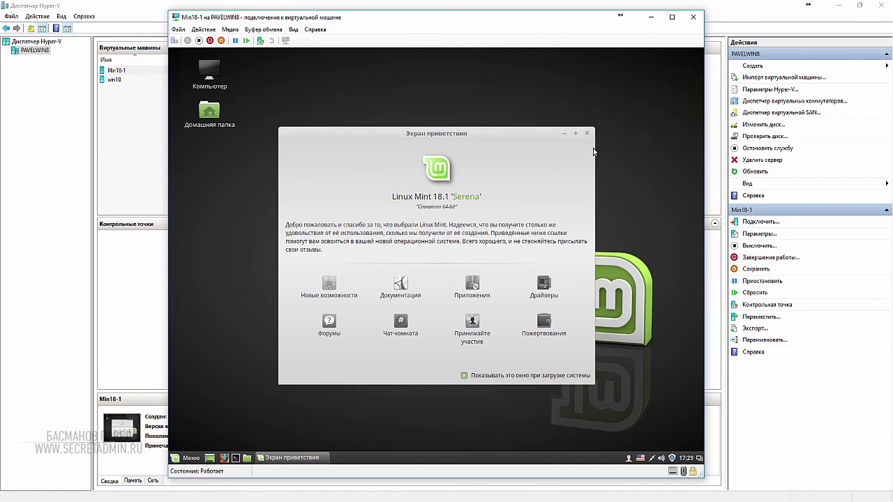
left_click(589, 133)
Step: Enable the Корзина and Сеть desktop icons in the desktop settings, and open the theme settings
right_click(449, 161)
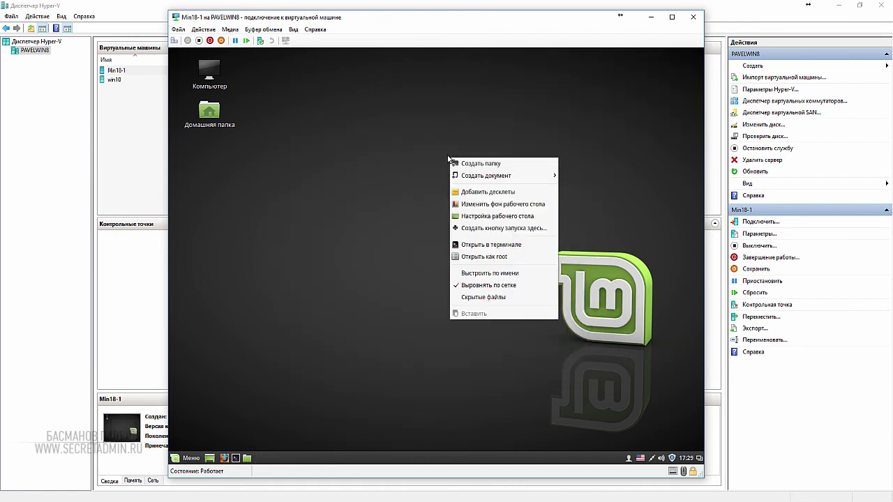
left_click(459, 218)
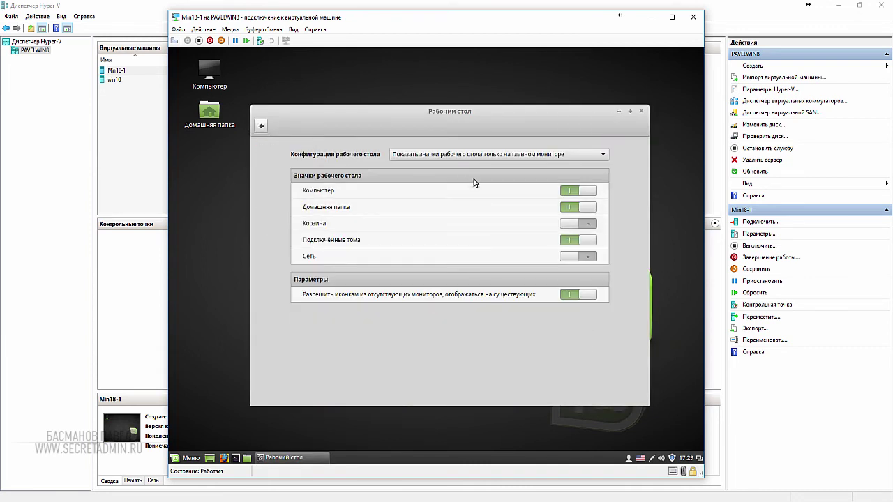
left_click(589, 226)
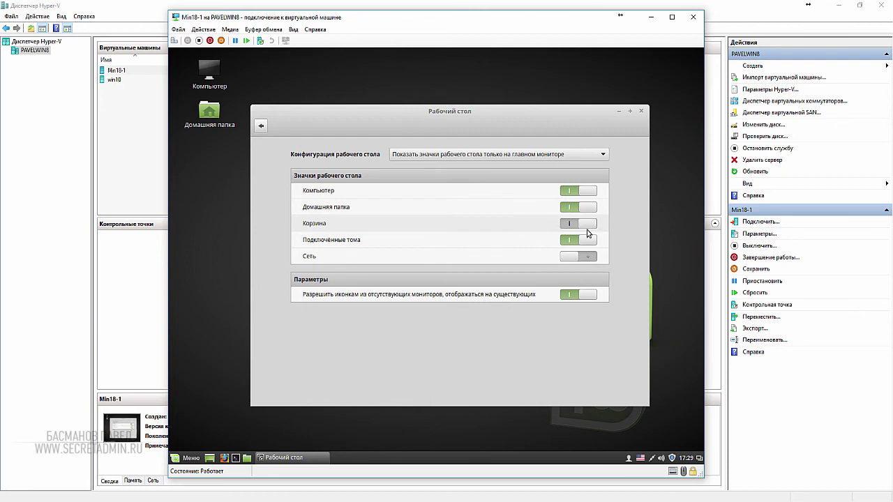
left_click(587, 257)
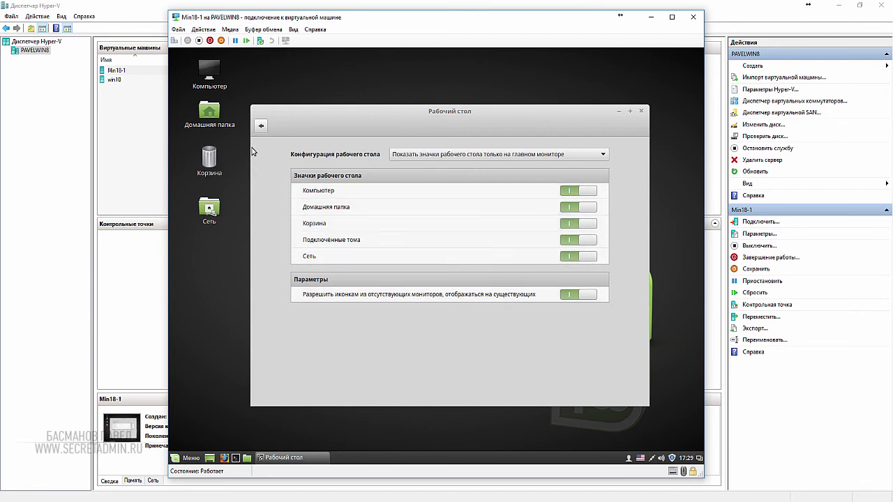
left_click(261, 126)
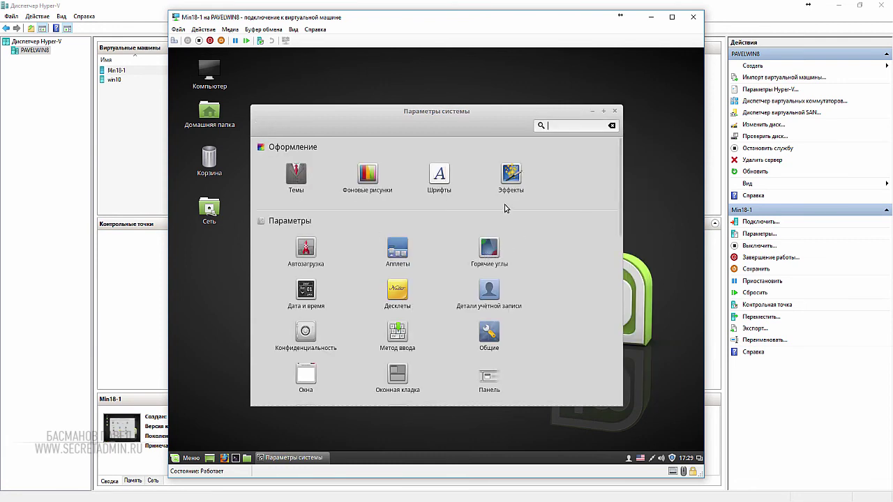
left_click(298, 186)
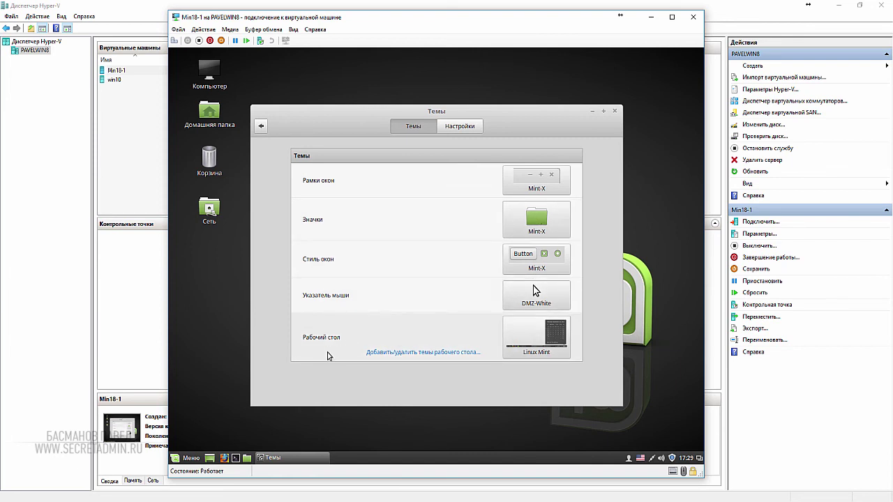
Step: Set the desktop background to the Beach picture from the Sarah collection and close the backgrounds window
right_click(211, 323)
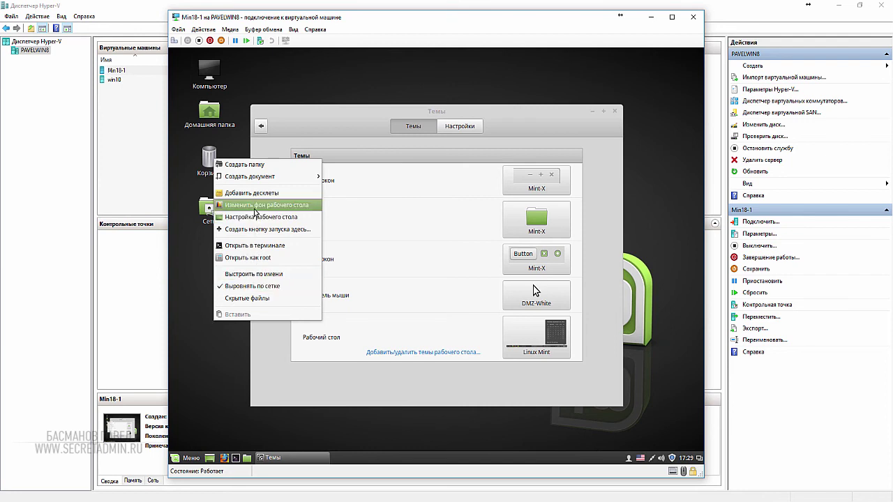
left_click(255, 205)
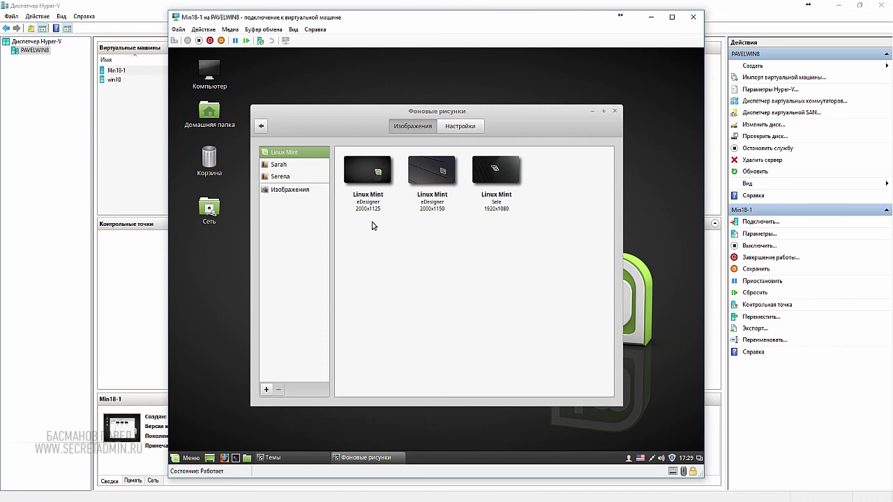
left_click(281, 170)
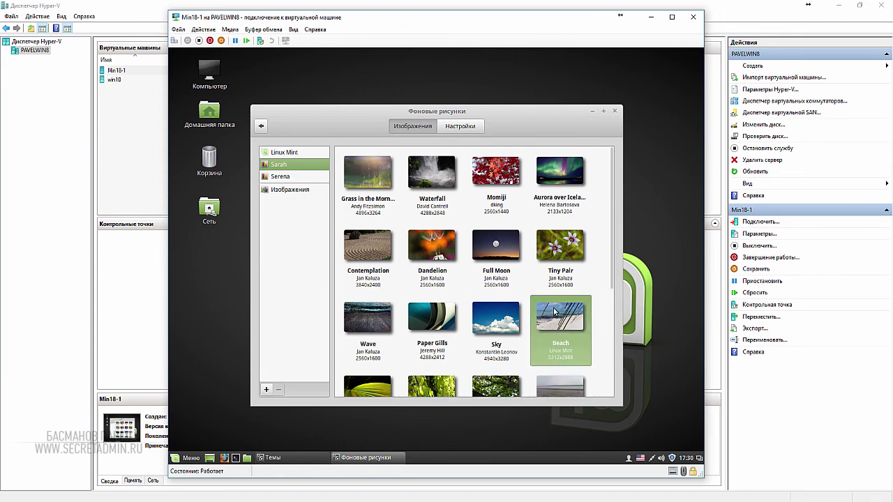
left_click(614, 111)
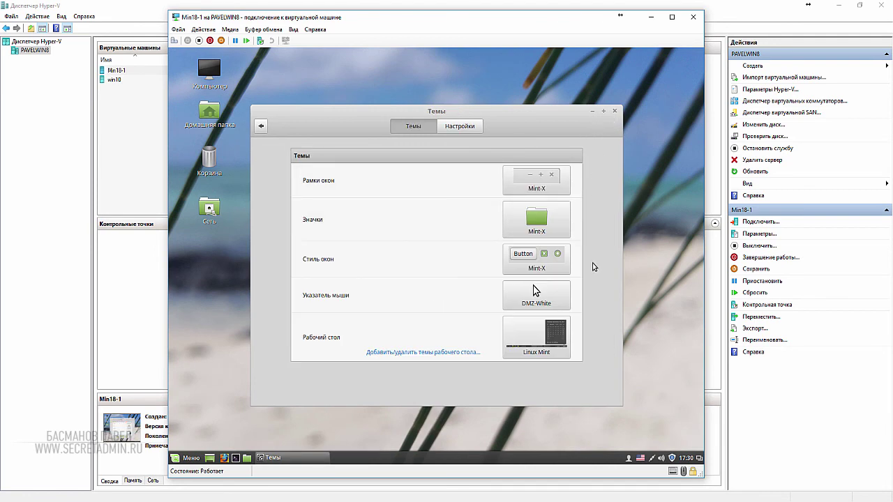
Step: Set the desktop theme (Рабочий стол) to Mint-Y and close the Themes window
left_click(539, 351)
left_click(468, 335)
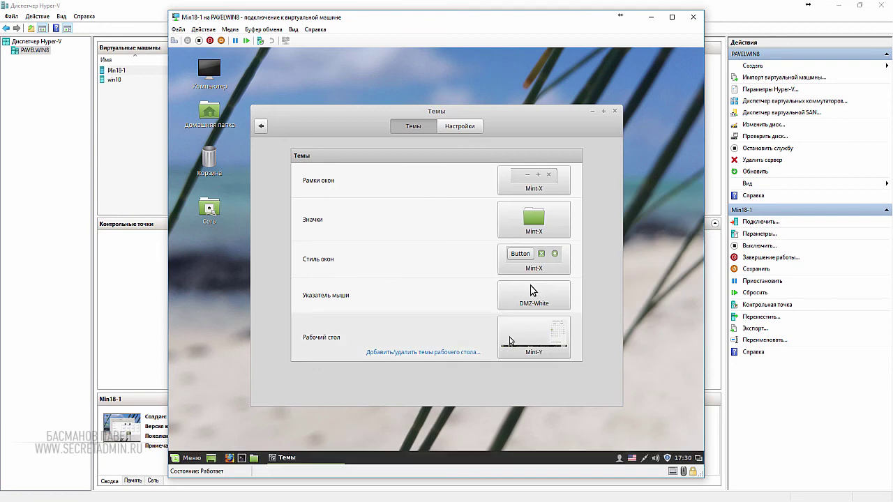
left_click(614, 112)
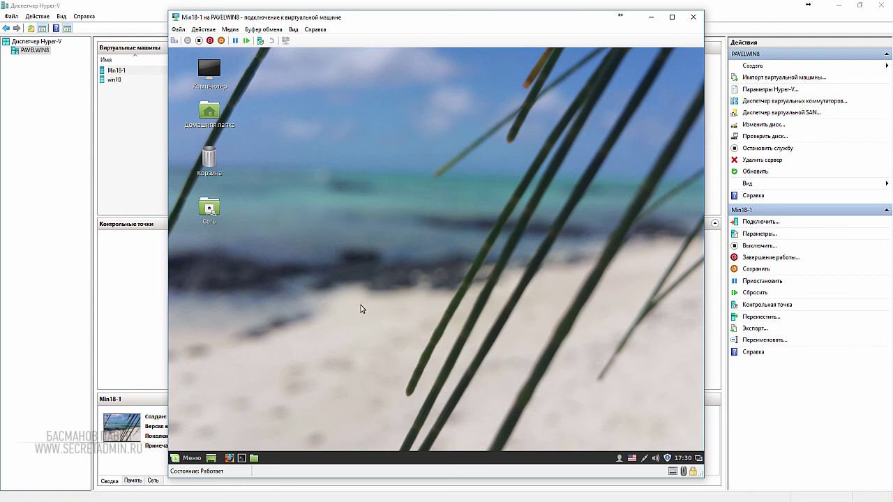
Step: Examine the application categories in the Linux Mint menu, including Графика, Интернет, Администрирование and Параметры, and close it
left_click(182, 459)
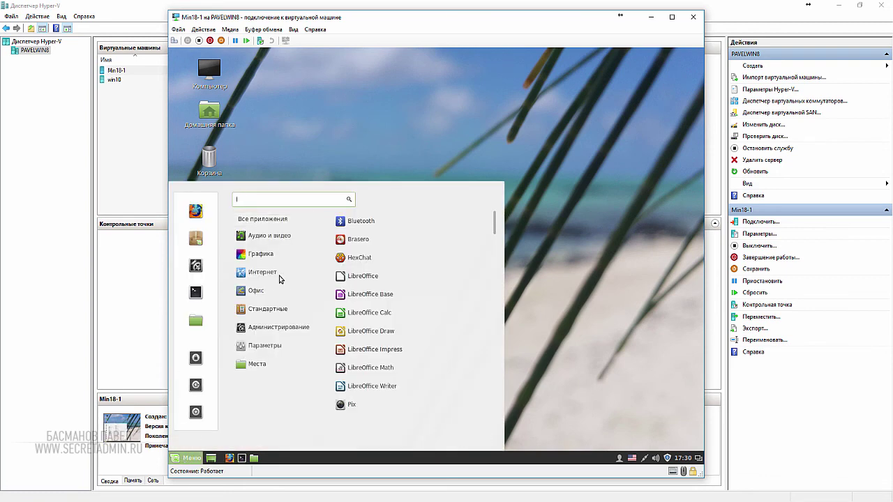
mouse_move(288, 249)
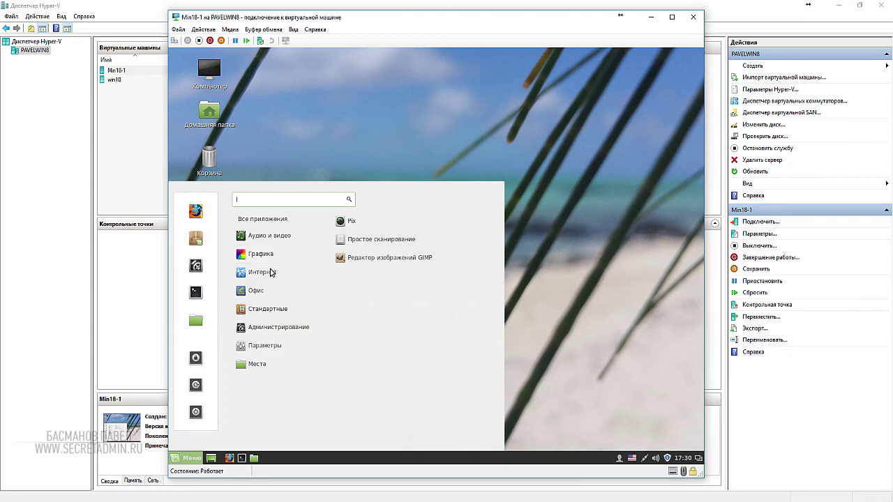
mouse_move(272, 277)
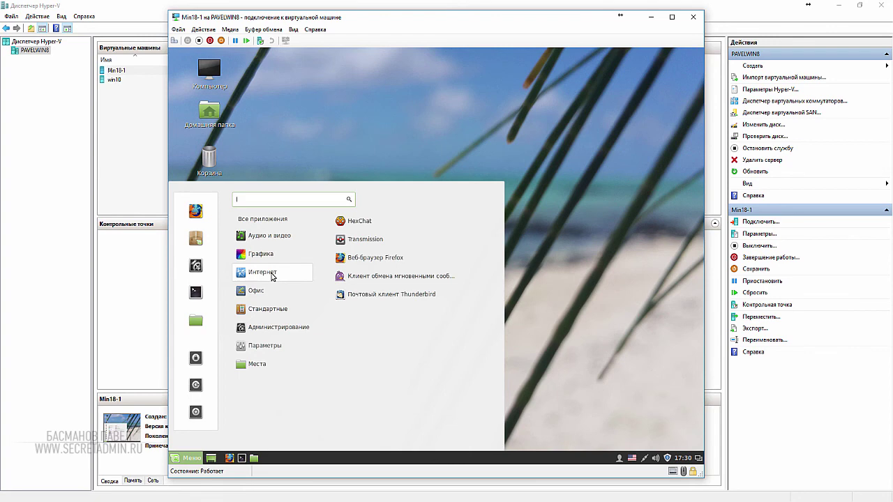
mouse_move(265, 298)
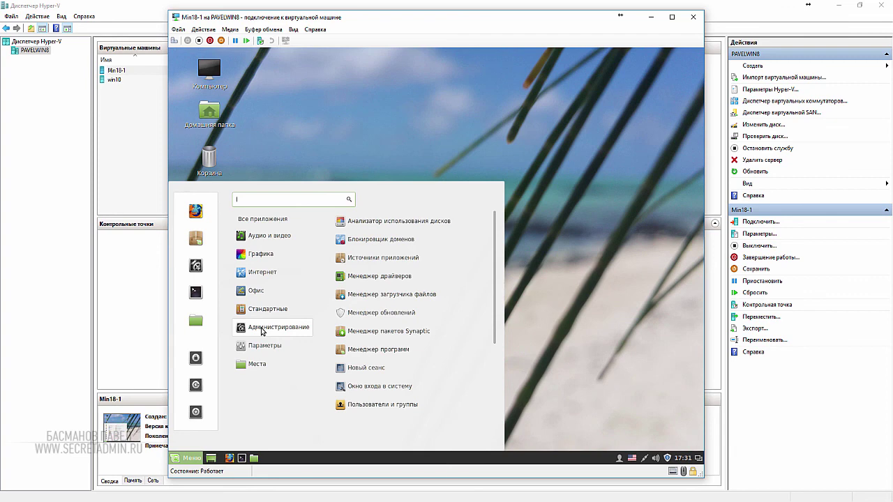
scroll(363, 373, "down", 3)
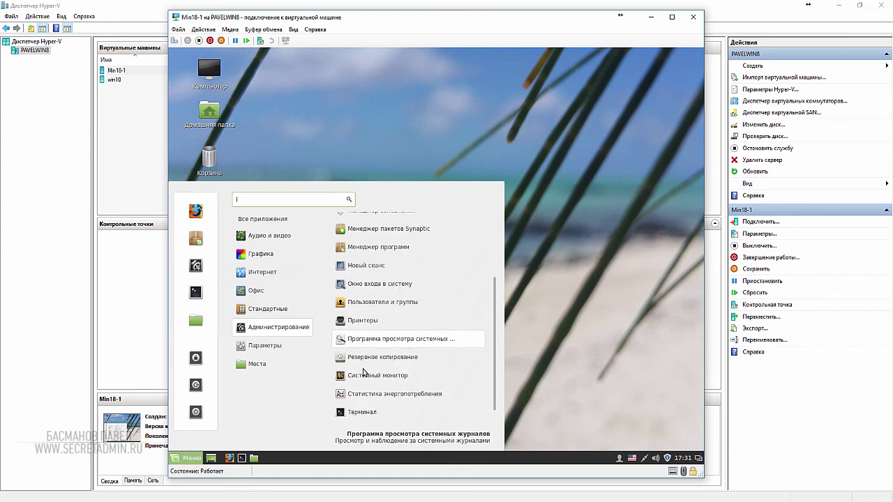
scroll(363, 374, "down", 1)
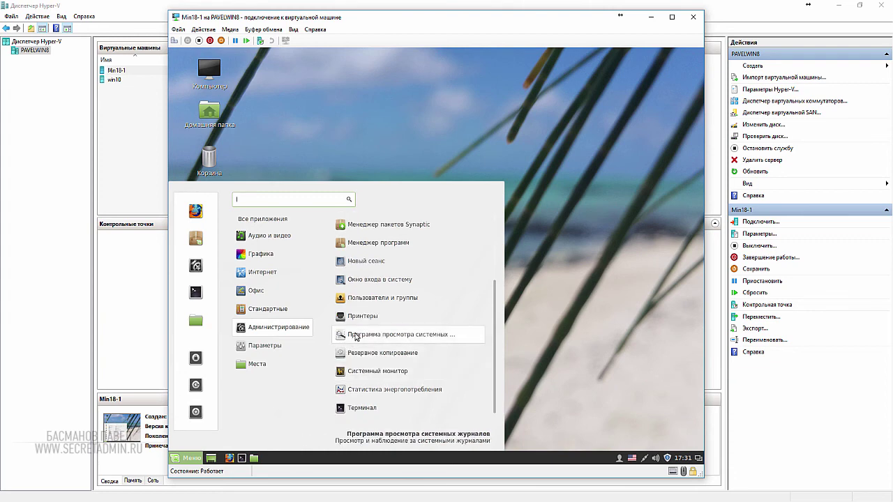
mouse_move(273, 349)
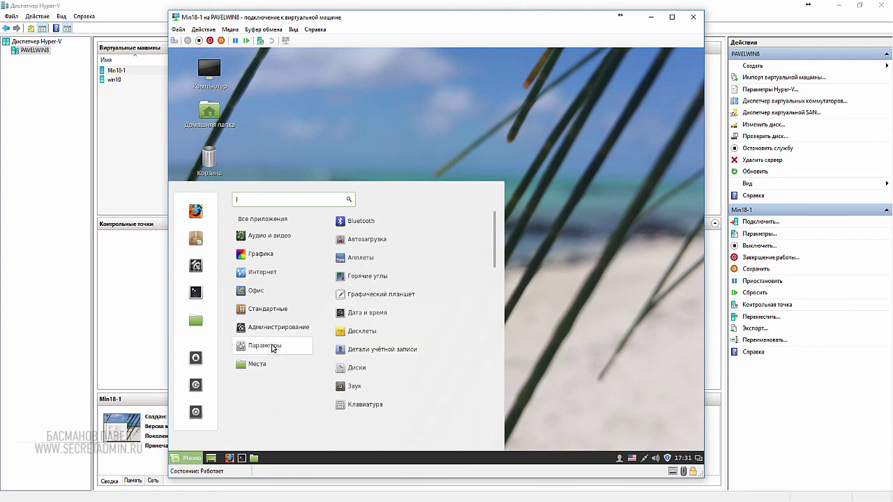
mouse_move(267, 366)
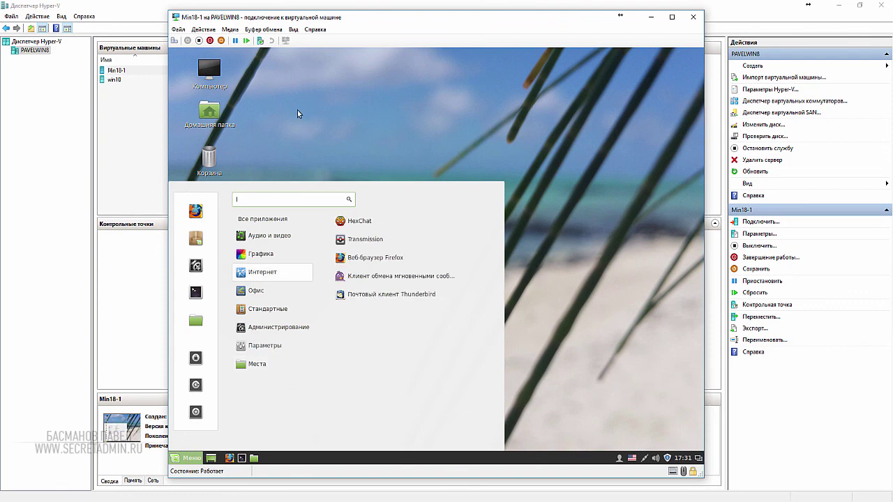
left_click(297, 110)
Step: View the root of Файловая система from the Компьютер desktop location and try to open the floppy disk
double_click(207, 69)
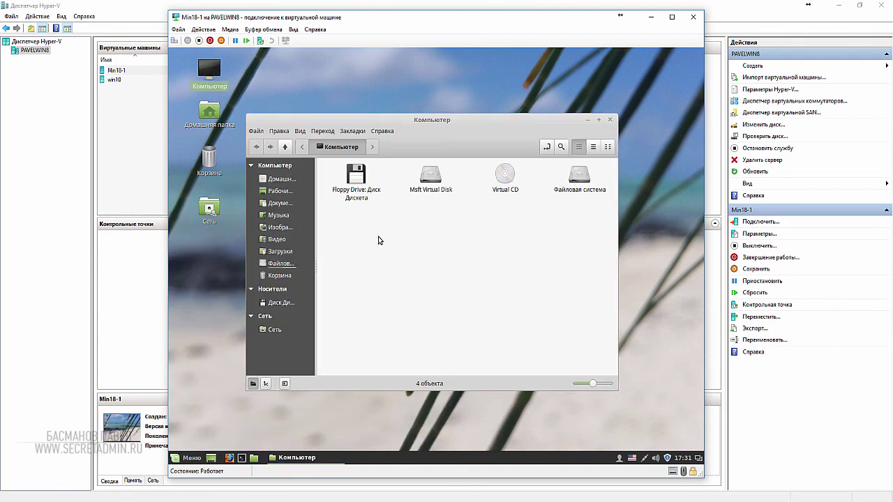
left_click(434, 190)
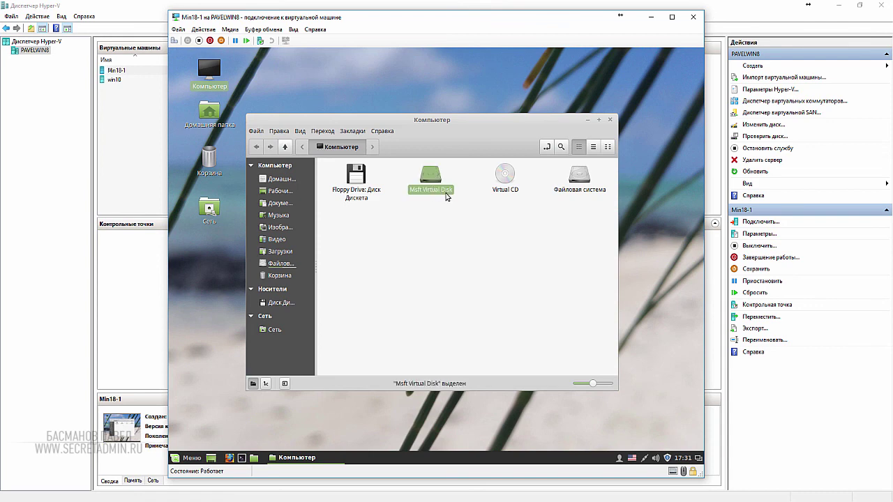
double_click(587, 178)
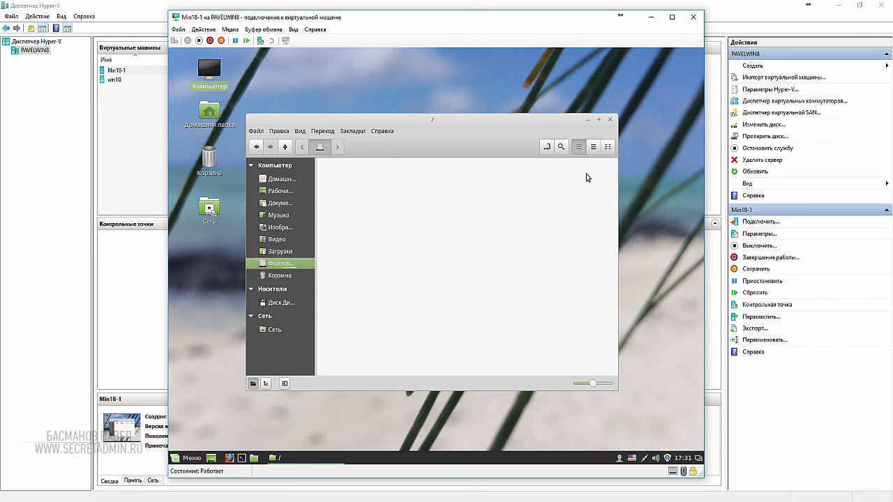
left_click(285, 303)
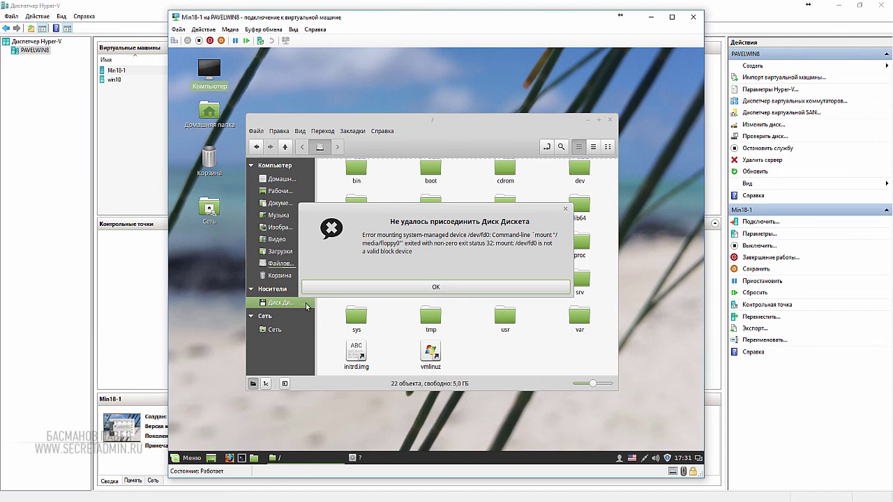
left_click(453, 288)
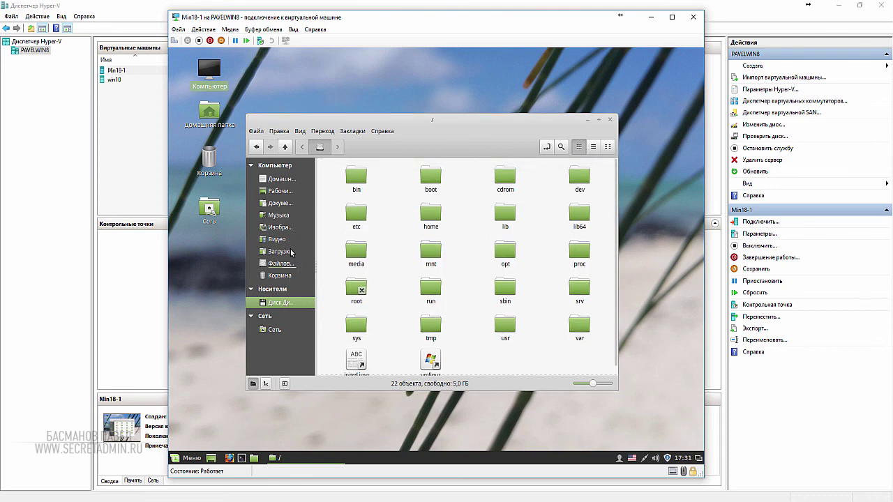
Step: View the contents of the Рабочий стол, Документы, Музыка, Видео and Загрузки folders in the file manager
left_click(278, 195)
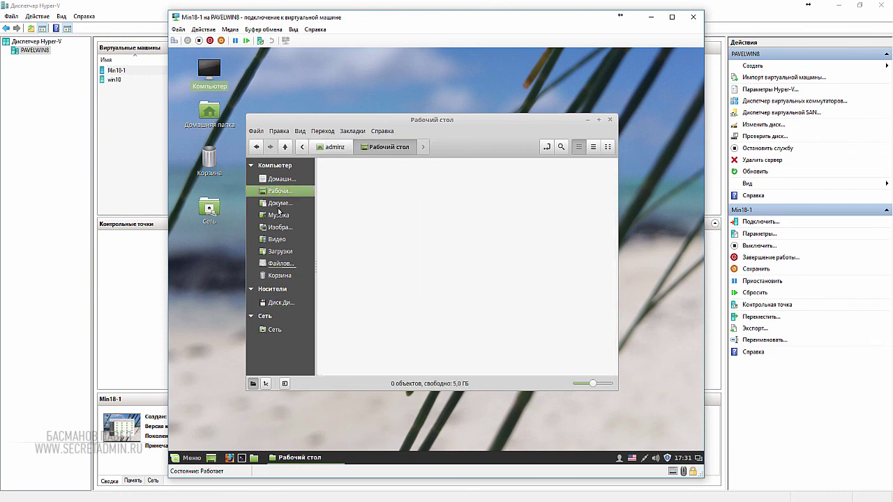
left_click(278, 207)
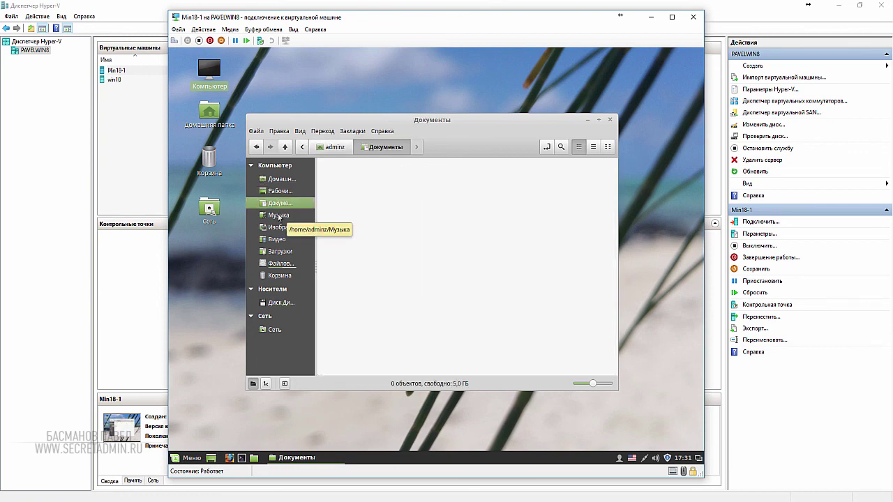
left_click(279, 216)
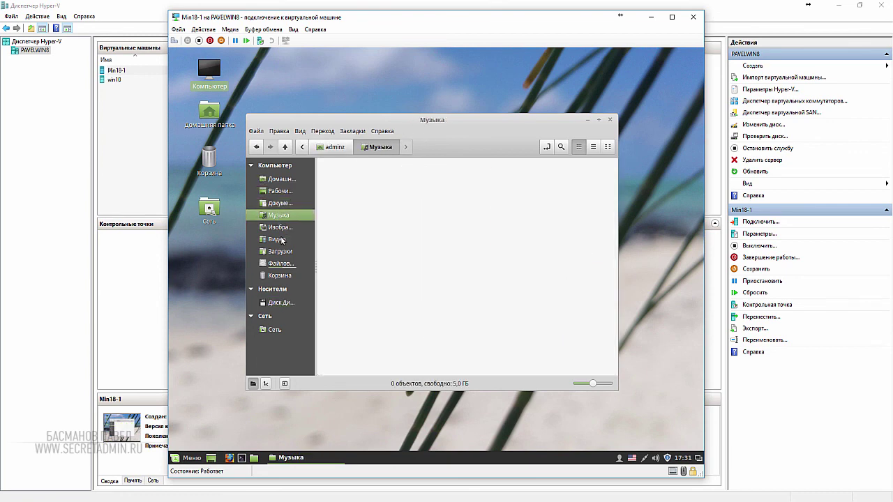
left_click(281, 240)
left_click(280, 253)
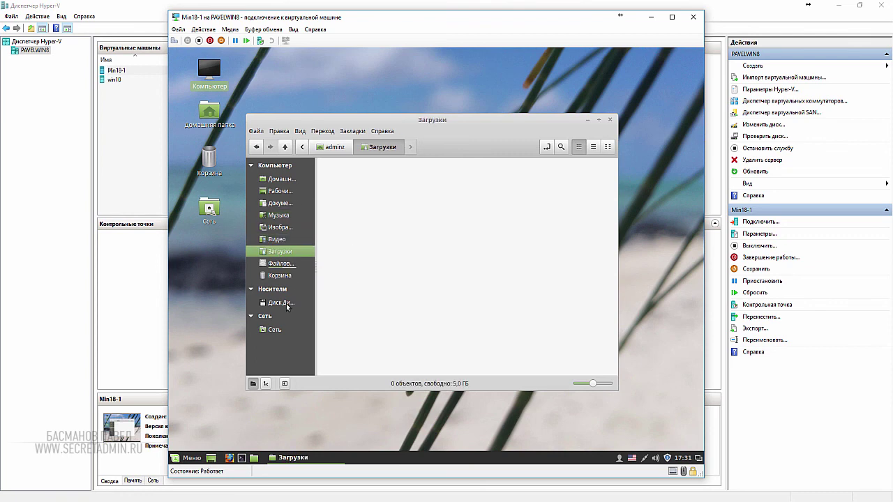
Step: Try to open the floppy disk again, and view the Сеть location with Сеть Windows selected
left_click(280, 303)
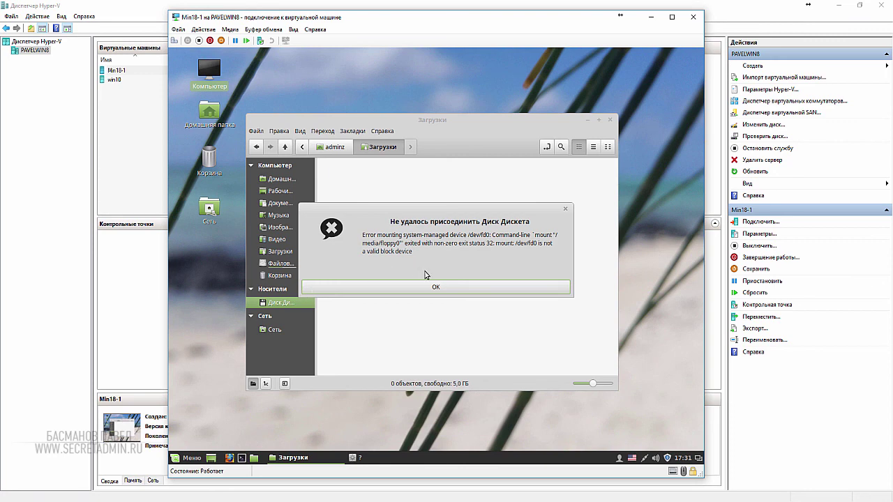
left_click(437, 288)
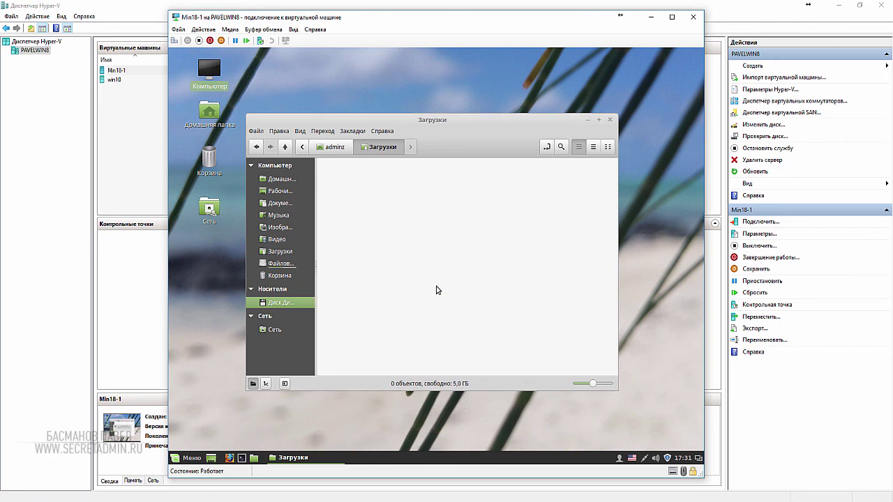
left_click(272, 330)
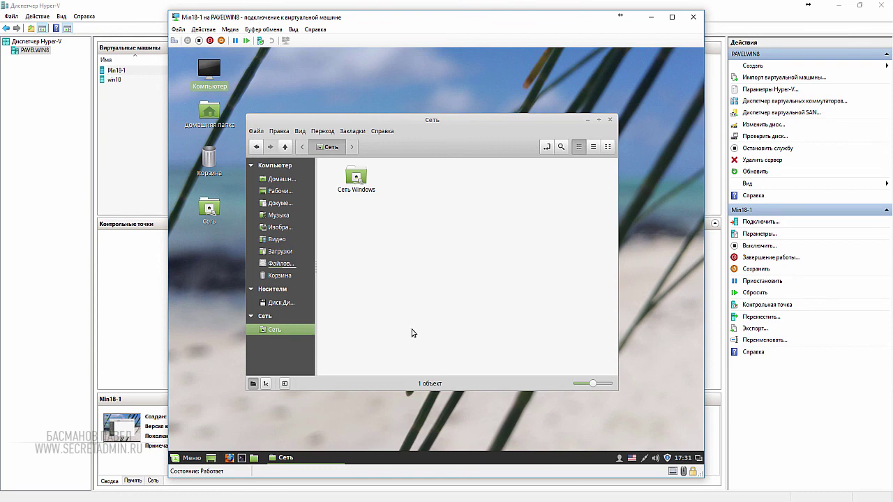
left_click(370, 188)
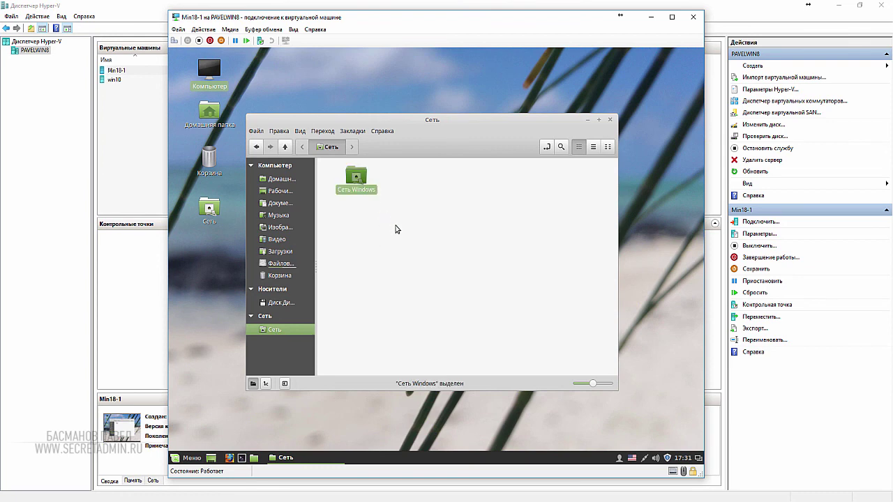
Step: Check the keyboard layout options and the Update Manager's update policies, leaving them as they are, and close the open windows
left_click(631, 458)
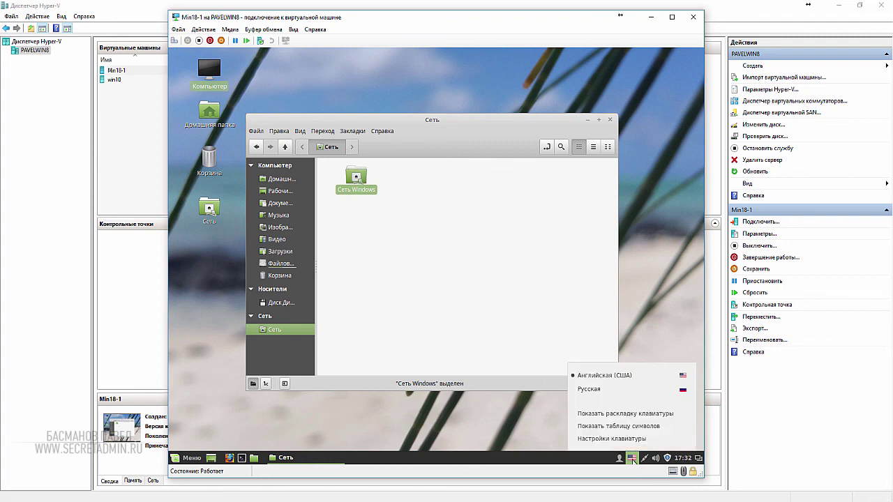
left_click(522, 428)
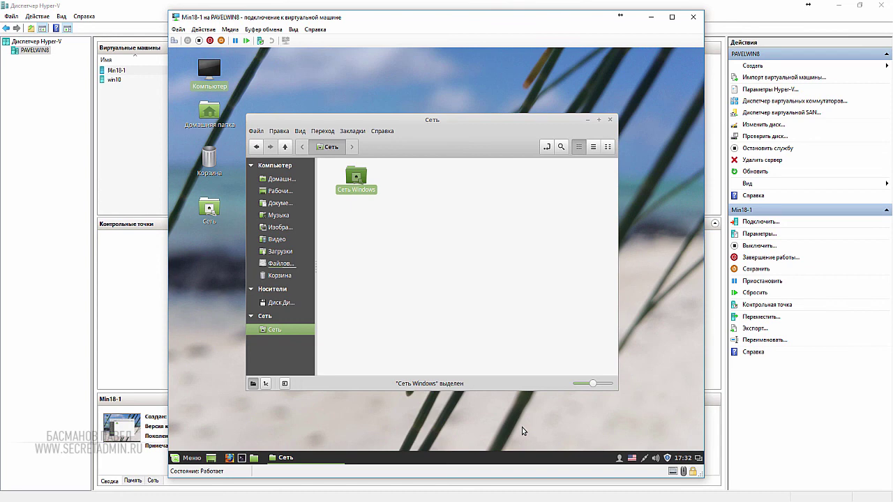
left_click(667, 458)
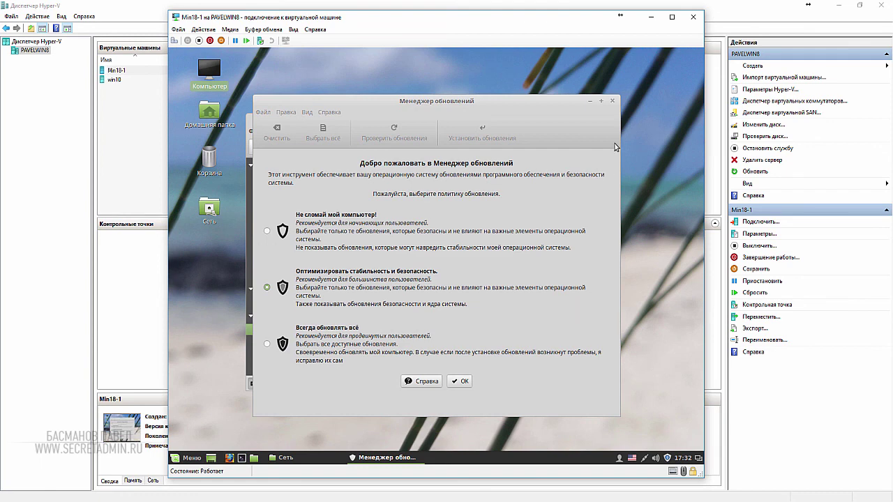
left_click(613, 101)
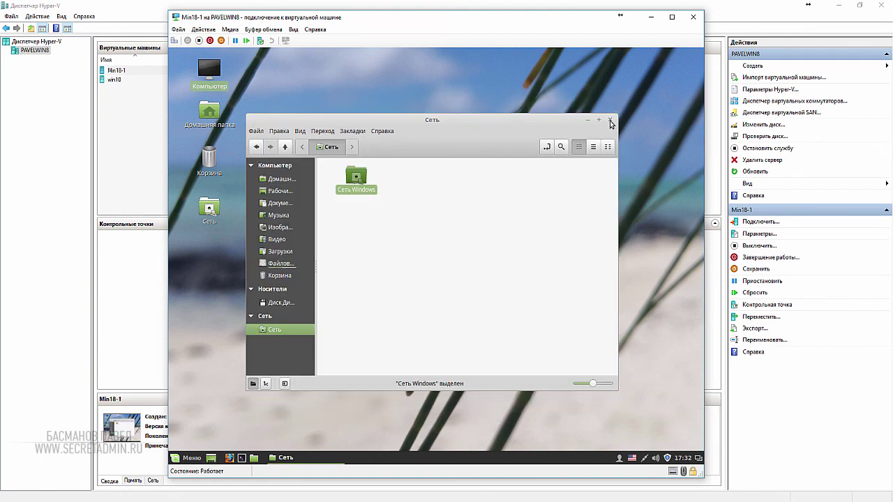
left_click(610, 121)
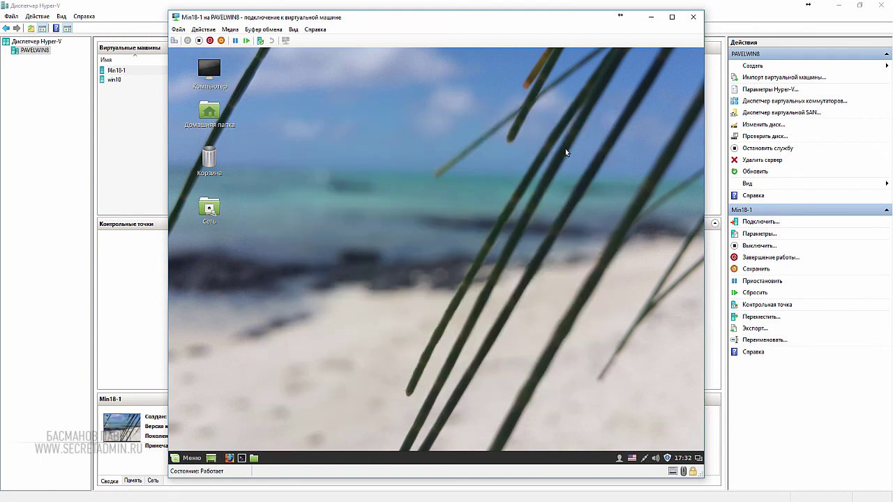